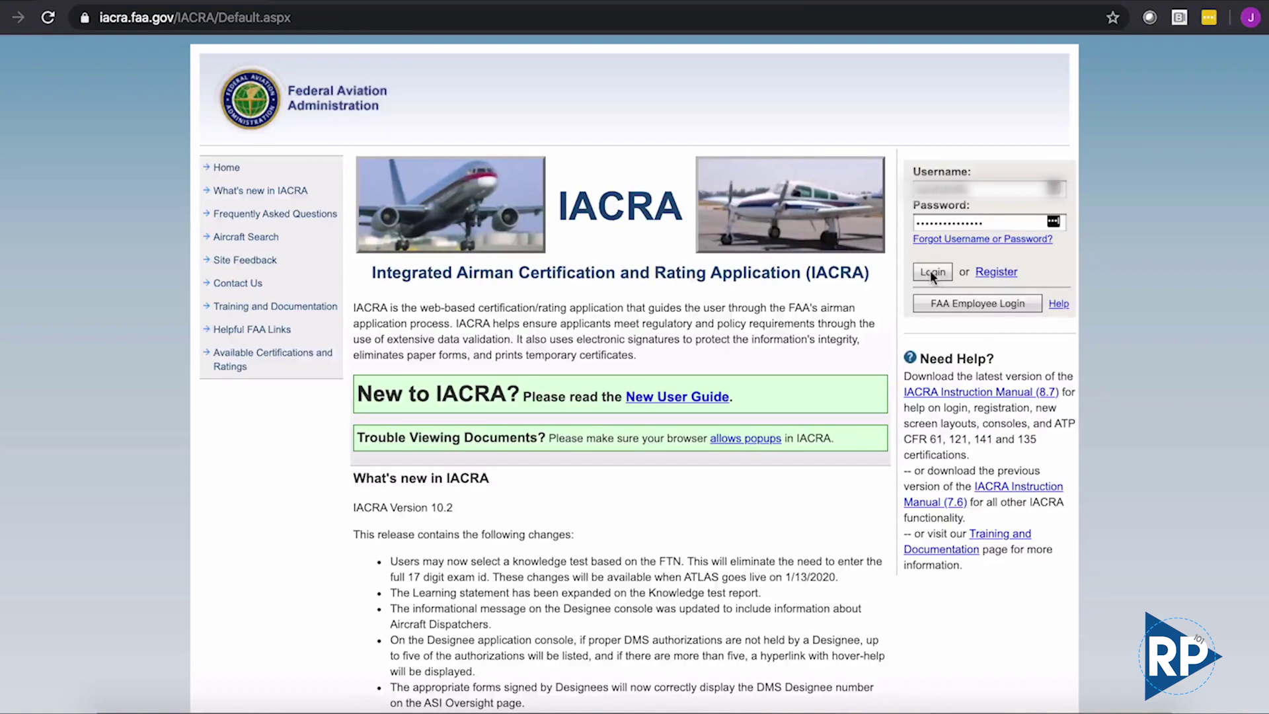
- Sign in to IACRA, accept the terms of service as Applicant, and start a new application
{"action": "left_click", "coordinate": [931, 272]}
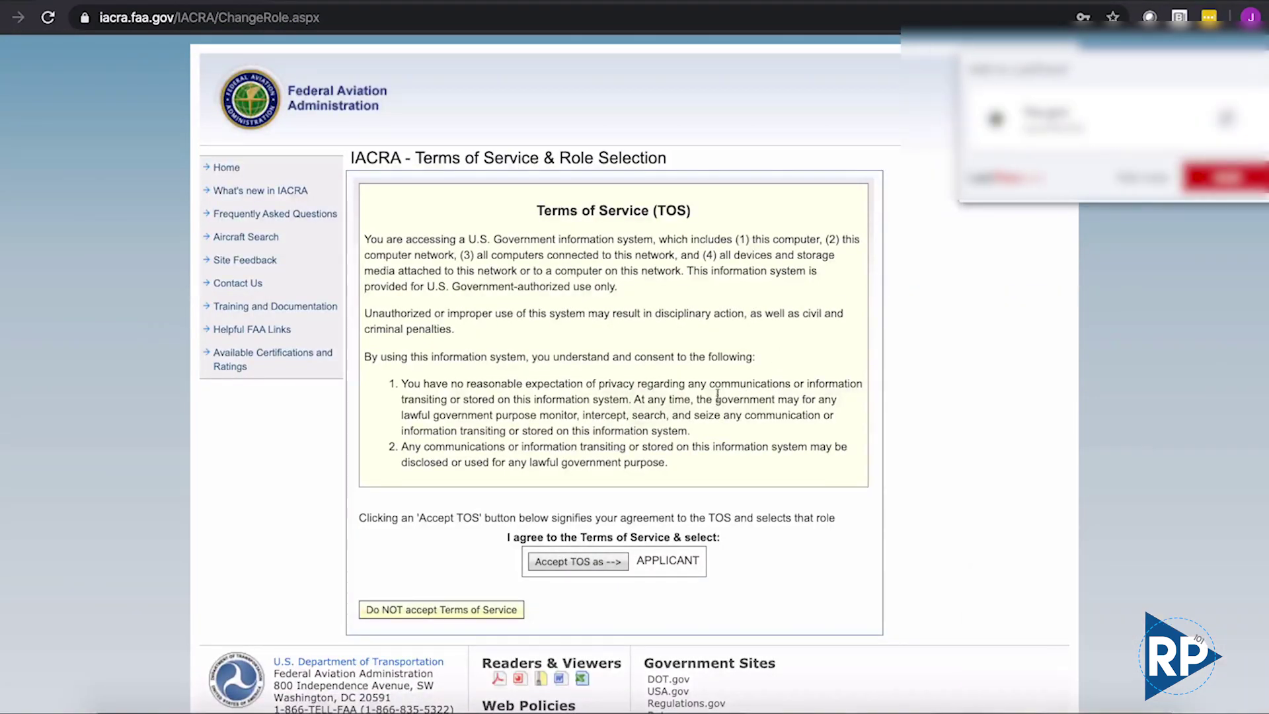
{"action": "left_click", "coordinate": [1147, 177]}
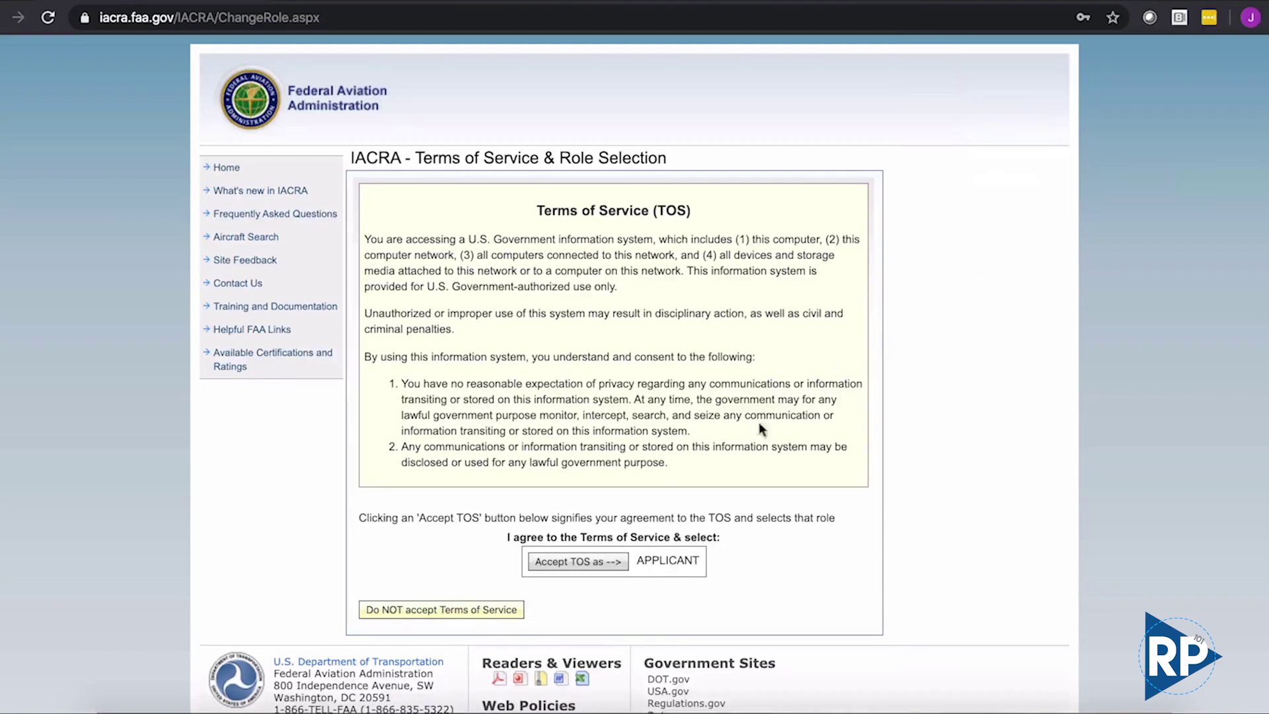
{"action": "left_click", "coordinate": [580, 563]}
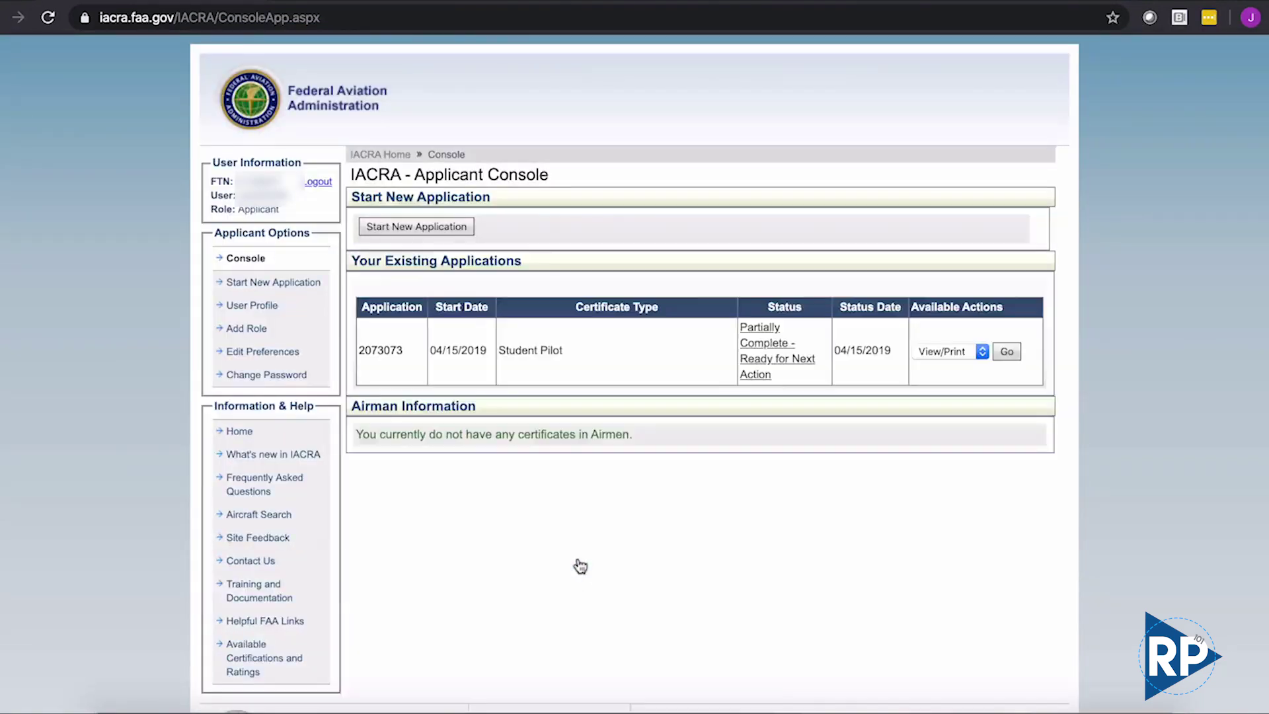
{"action": "left_click", "coordinate": [438, 228]}
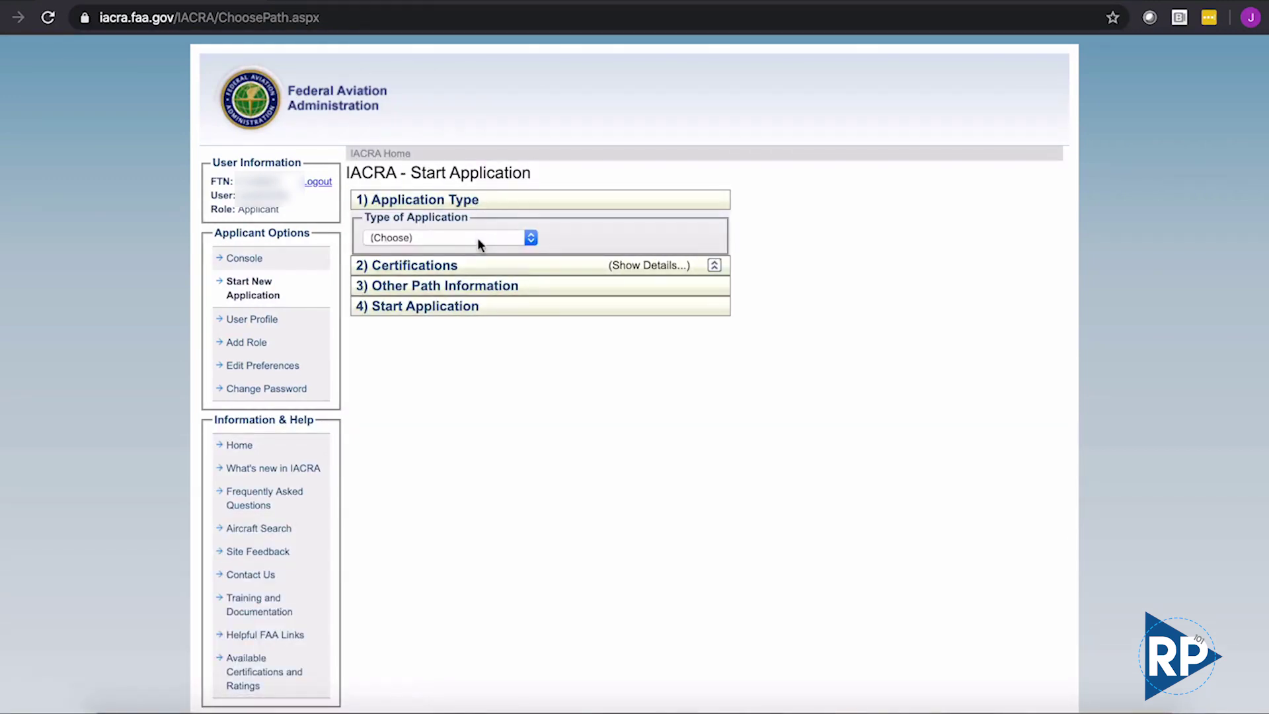
- Choose a Pilot application with the Remote Pilot - Initial certification and start it
{"action": "left_click", "coordinate": [480, 239]}
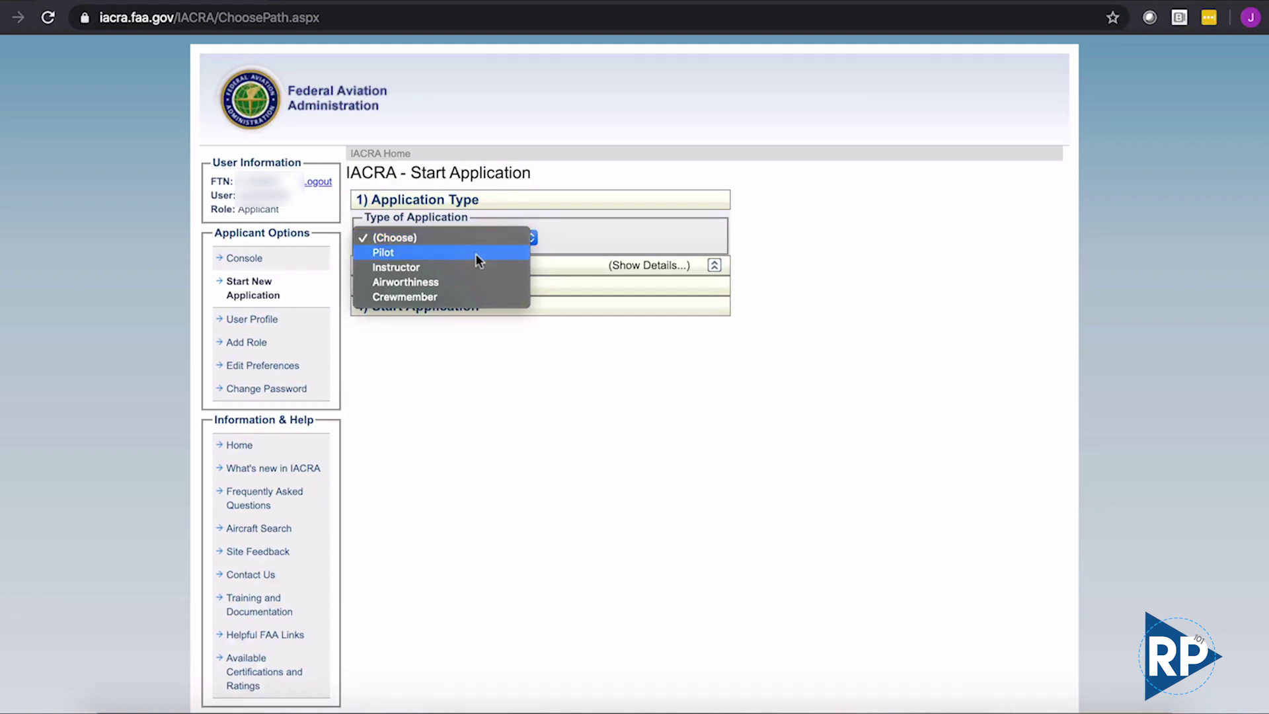
{"action": "left_click", "coordinate": [475, 252]}
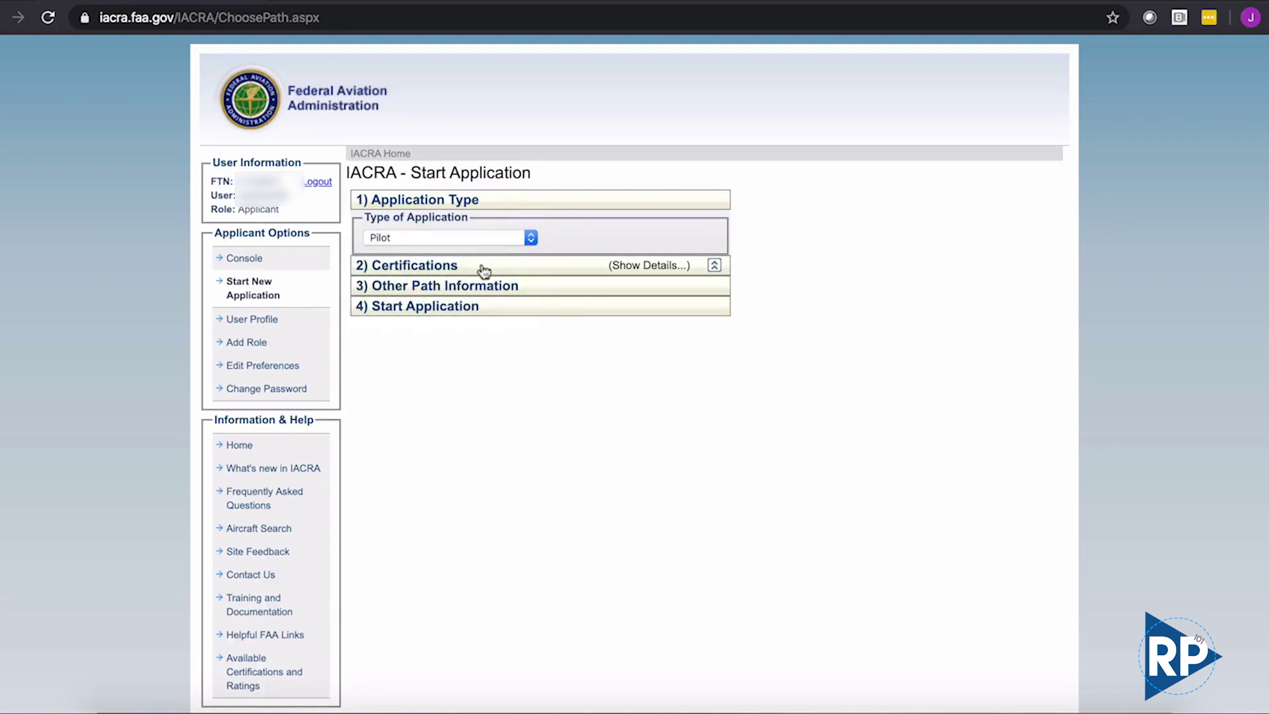
{"action": "left_click", "coordinate": [482, 265]}
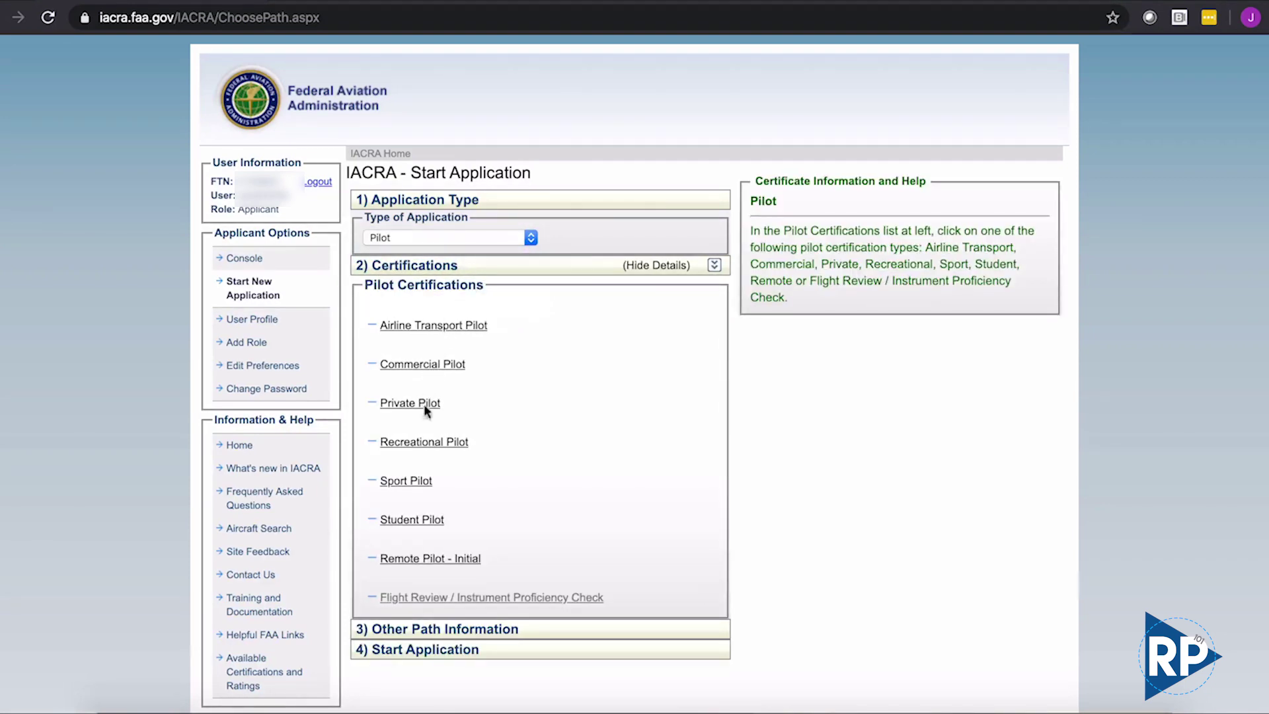
{"action": "left_click", "coordinate": [460, 567]}
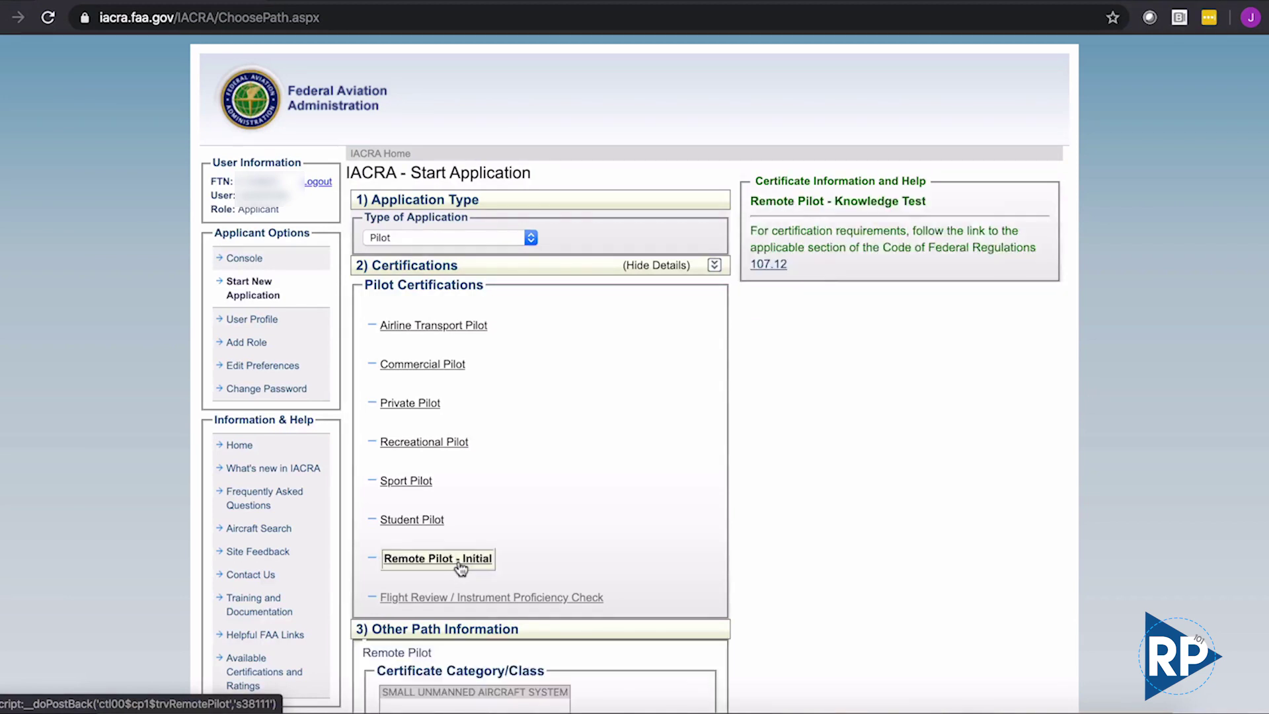
{"action": "scroll", "coordinate": [553, 558], "scroll_direction": "down", "scroll_amount": 2}
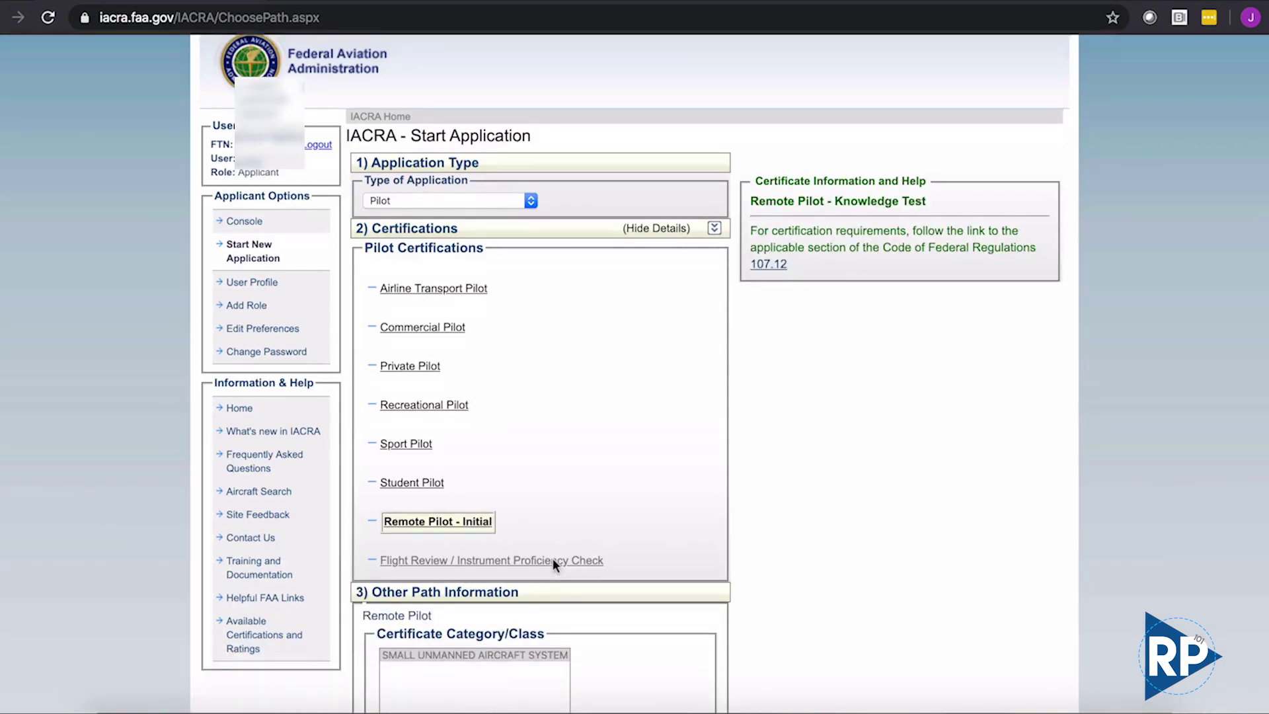
{"action": "scroll", "coordinate": [554, 565], "scroll_direction": "down", "scroll_amount": 4}
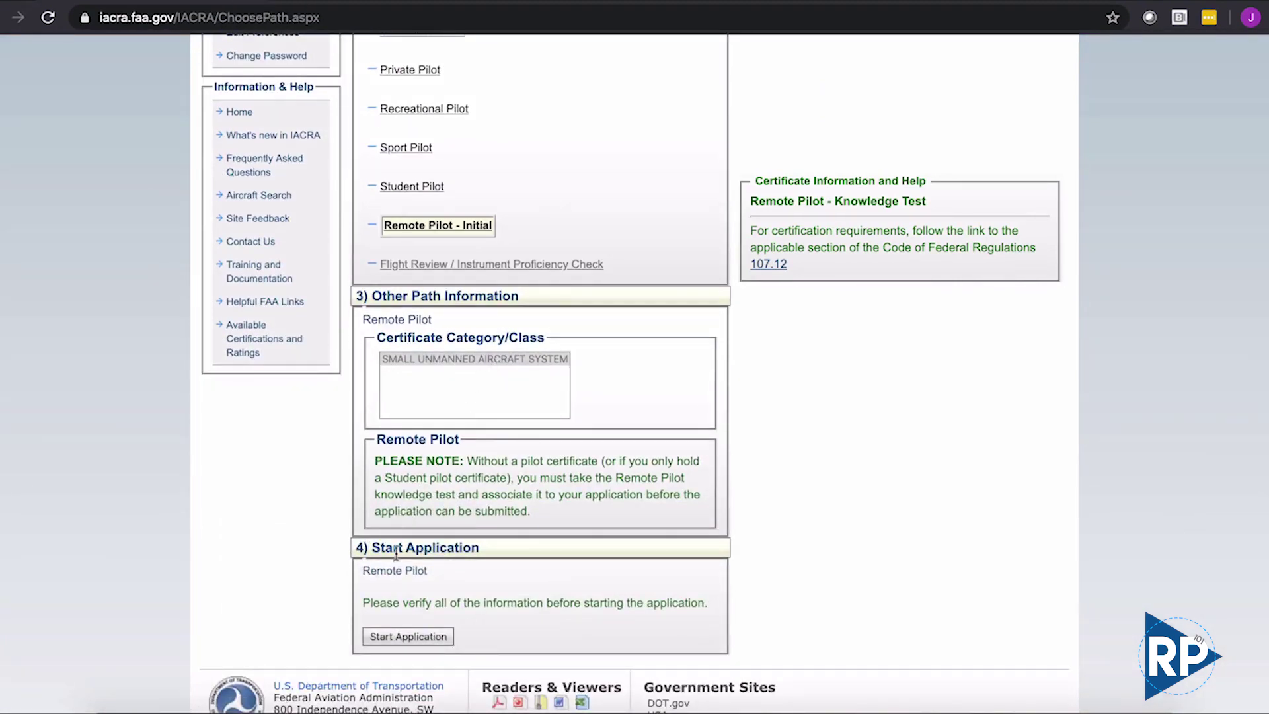
{"action": "left_click", "coordinate": [407, 637]}
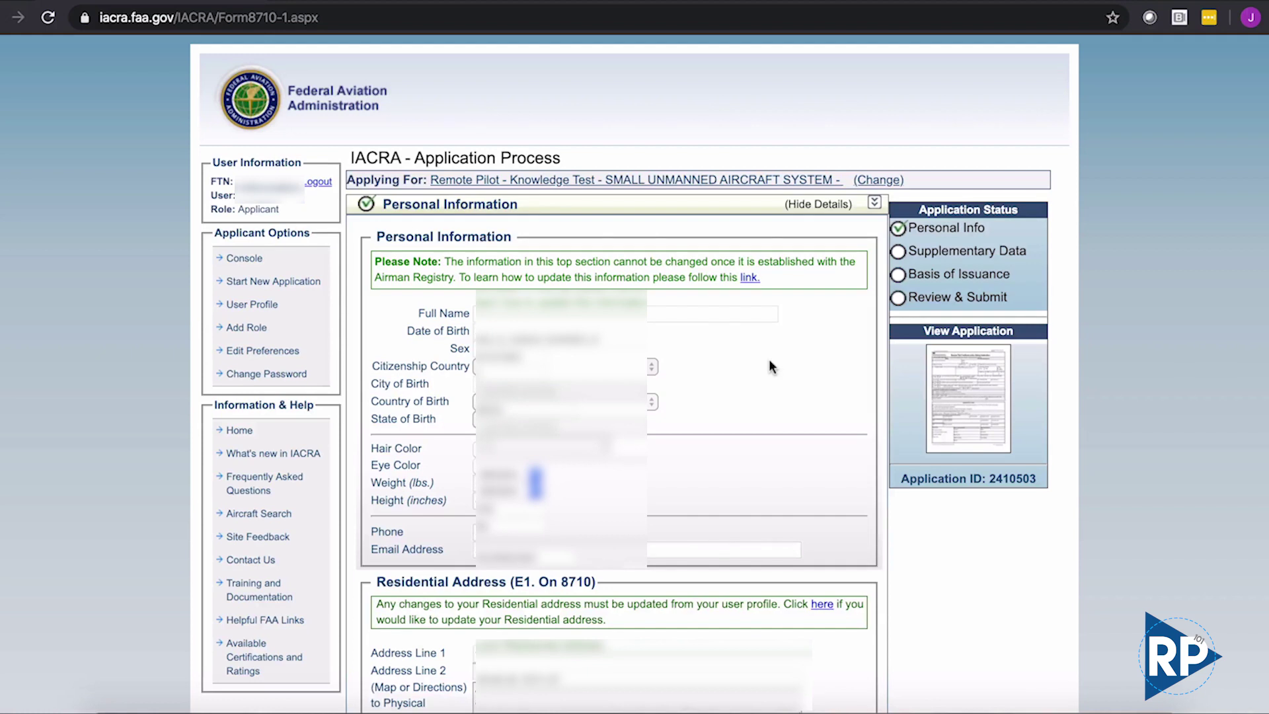
- Scroll past the prefilled personal information and add a separate Mailing Address block
{"action": "scroll", "coordinate": [769, 360], "scroll_direction": "down", "scroll_amount": 6}
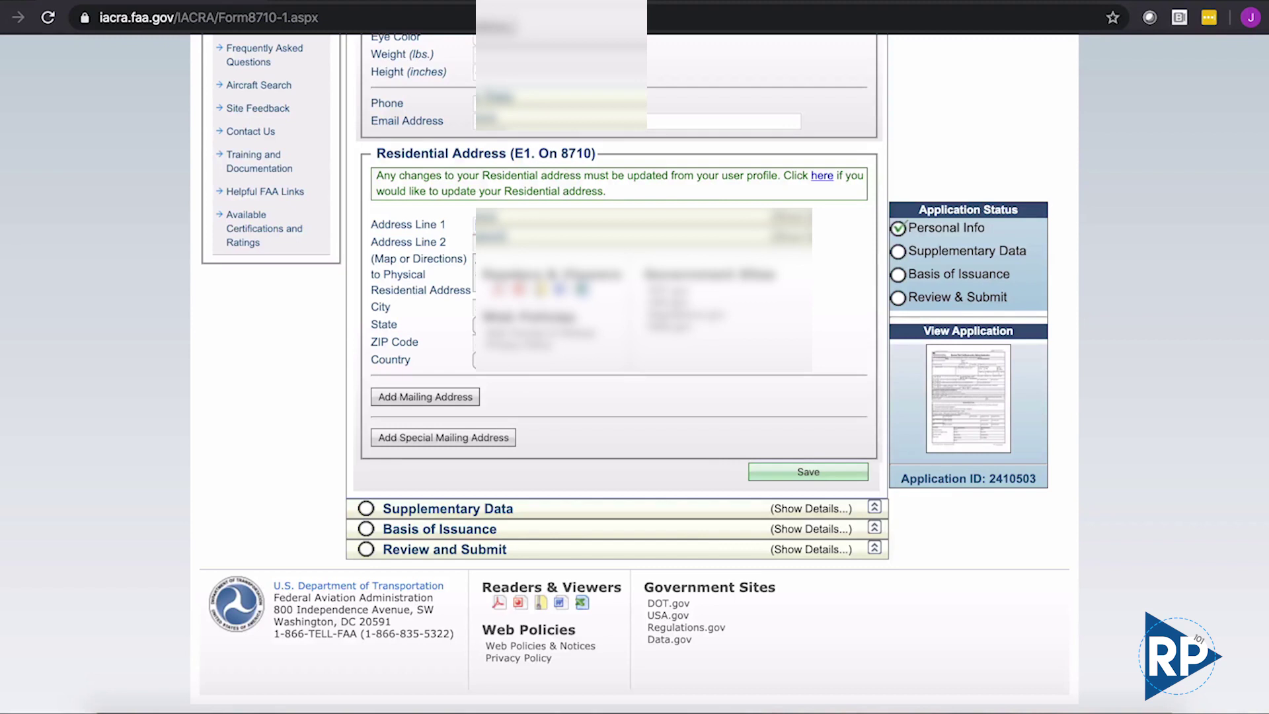
{"action": "left_click", "coordinate": [456, 398]}
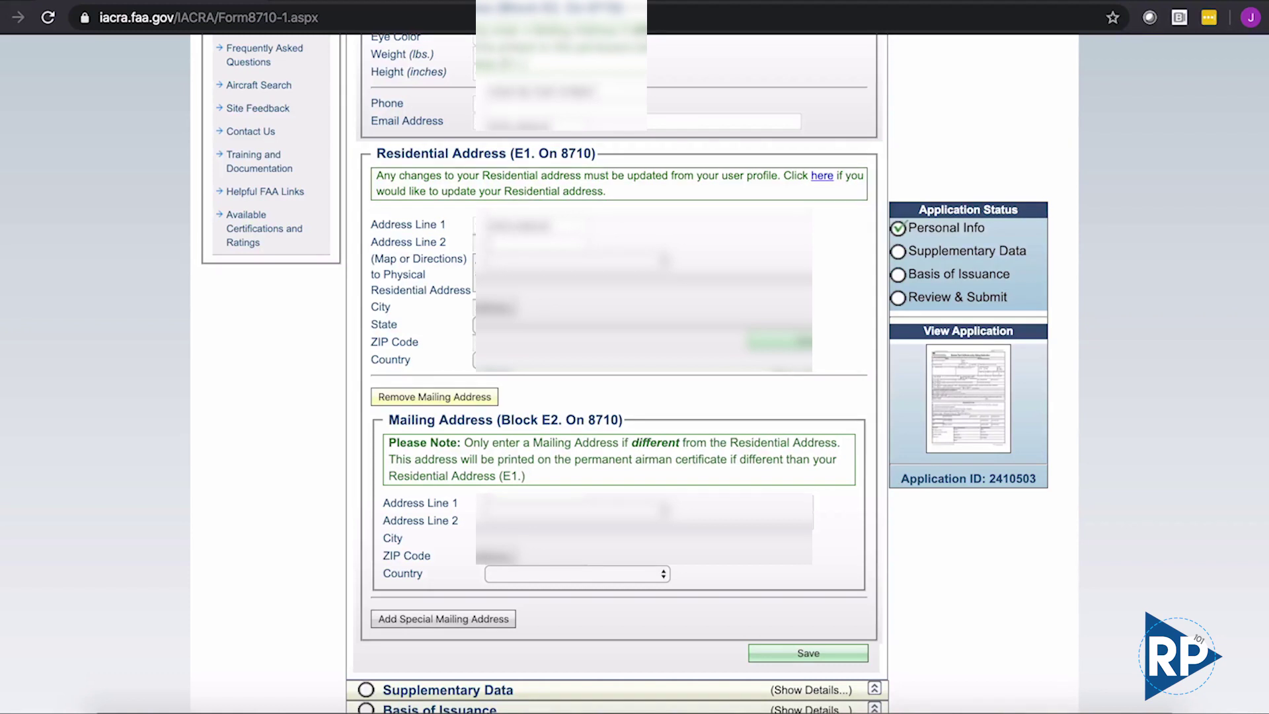
- Complete the mailing address with 'Apt 2', country UNITED STATES and state FL, and save
{"action": "type", "text": "Apt 2"}
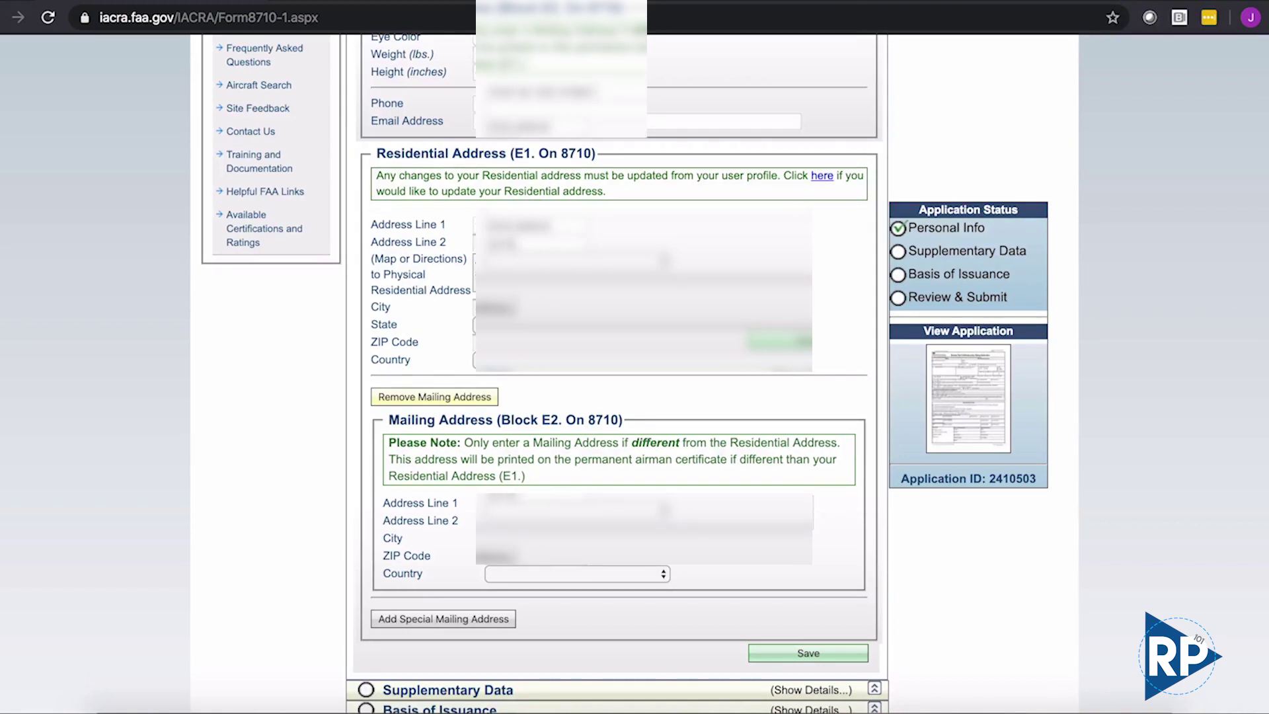
{"action": "left_click", "coordinate": [587, 570]}
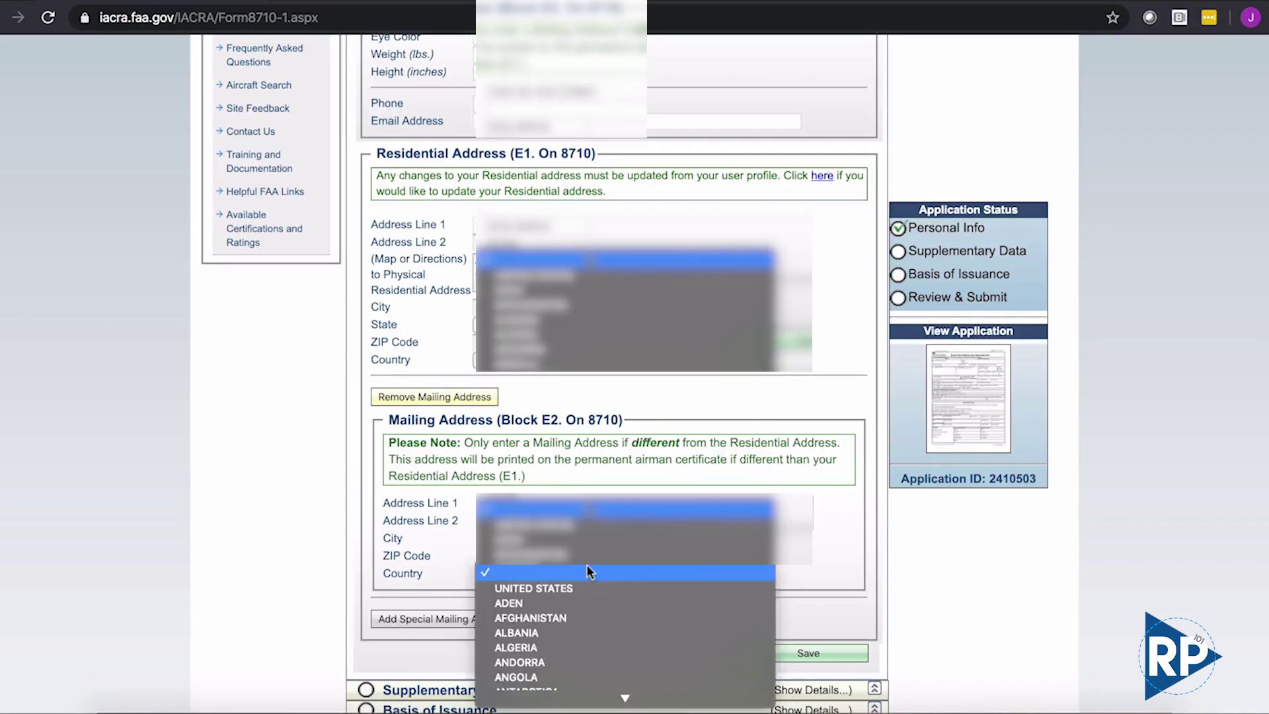
{"action": "left_click", "coordinate": [593, 585]}
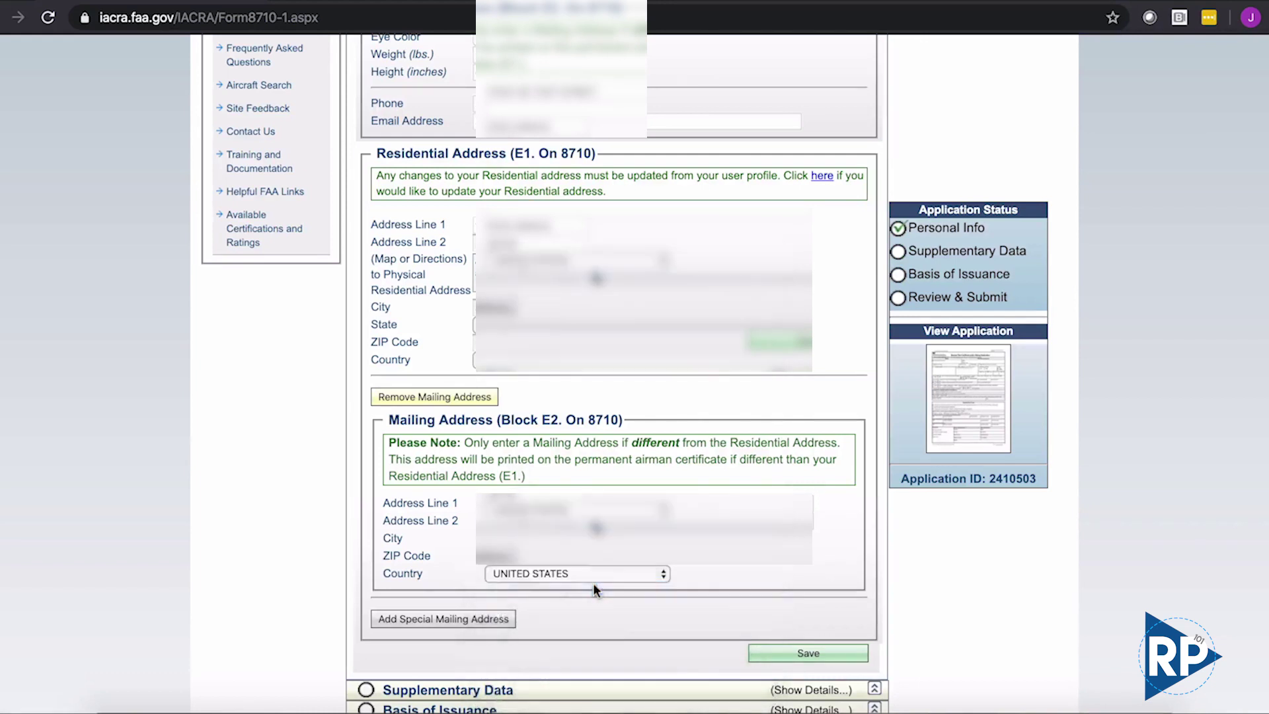
{"action": "left_click", "coordinate": [774, 658]}
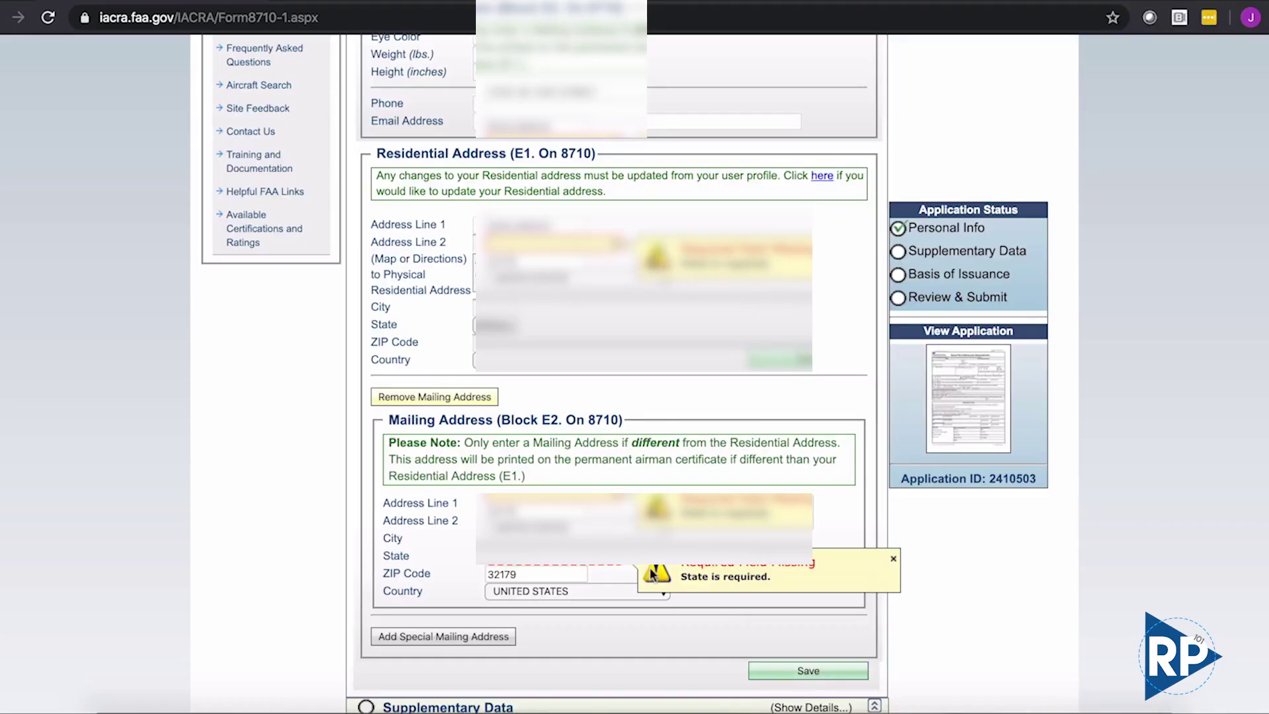
{"action": "left_click", "coordinate": [608, 568]}
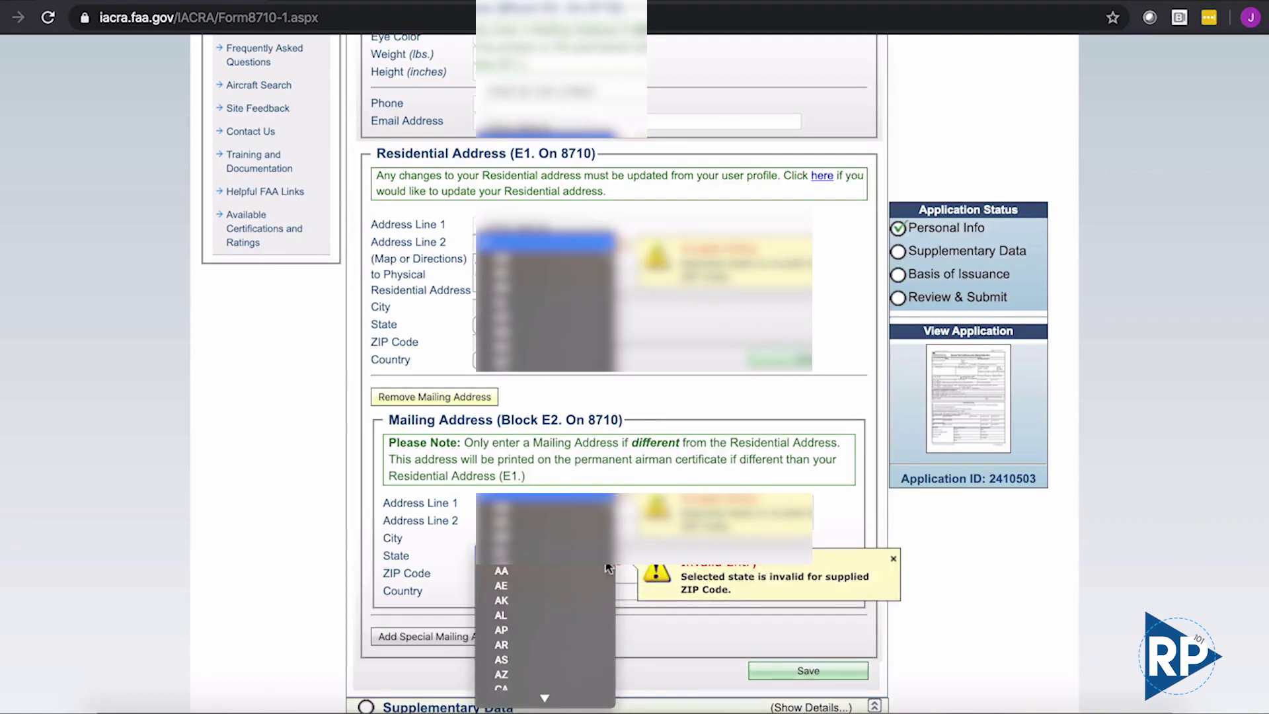
{"action": "key", "text": "g"}
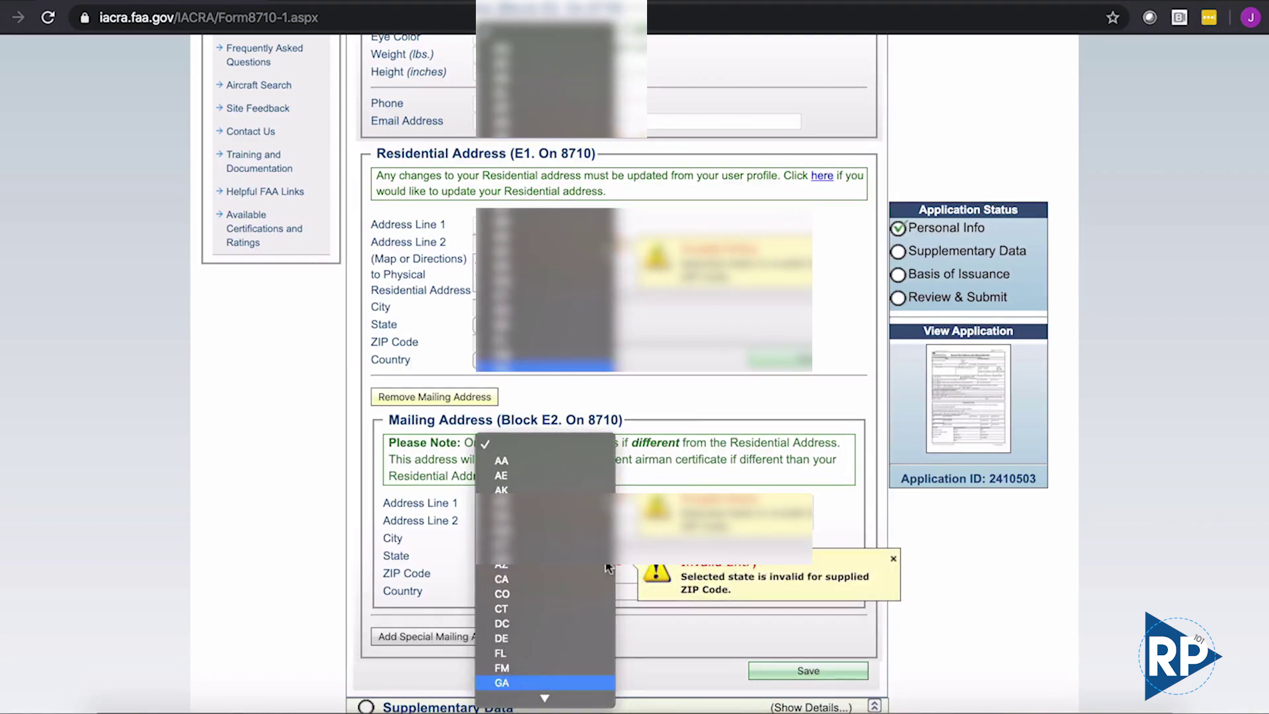
{"action": "left_click", "coordinate": [551, 646]}
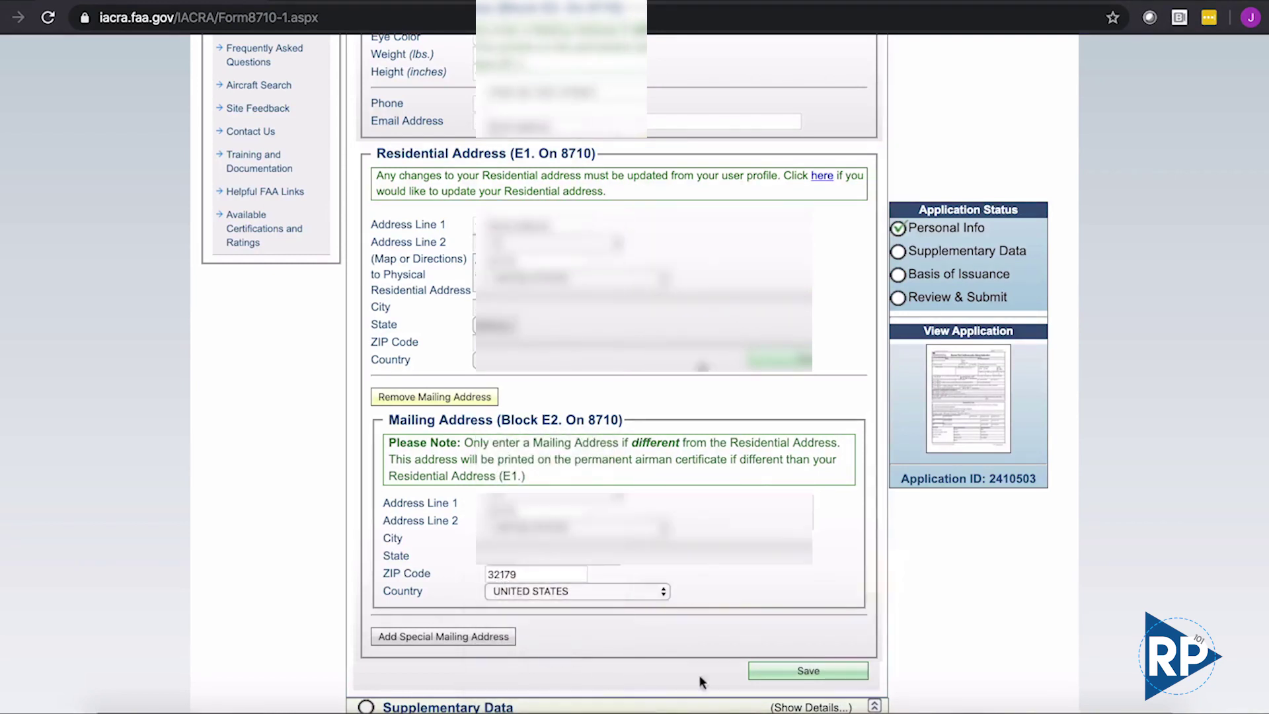
- In Supplementary Data, keep English language ability Yes and answer No to drug conviction
{"action": "left_click", "coordinate": [783, 673]}
{"action": "scroll", "coordinate": [595, 595], "scroll_direction": "down", "scroll_amount": 3}
{"action": "left_click", "coordinate": [466, 509]}
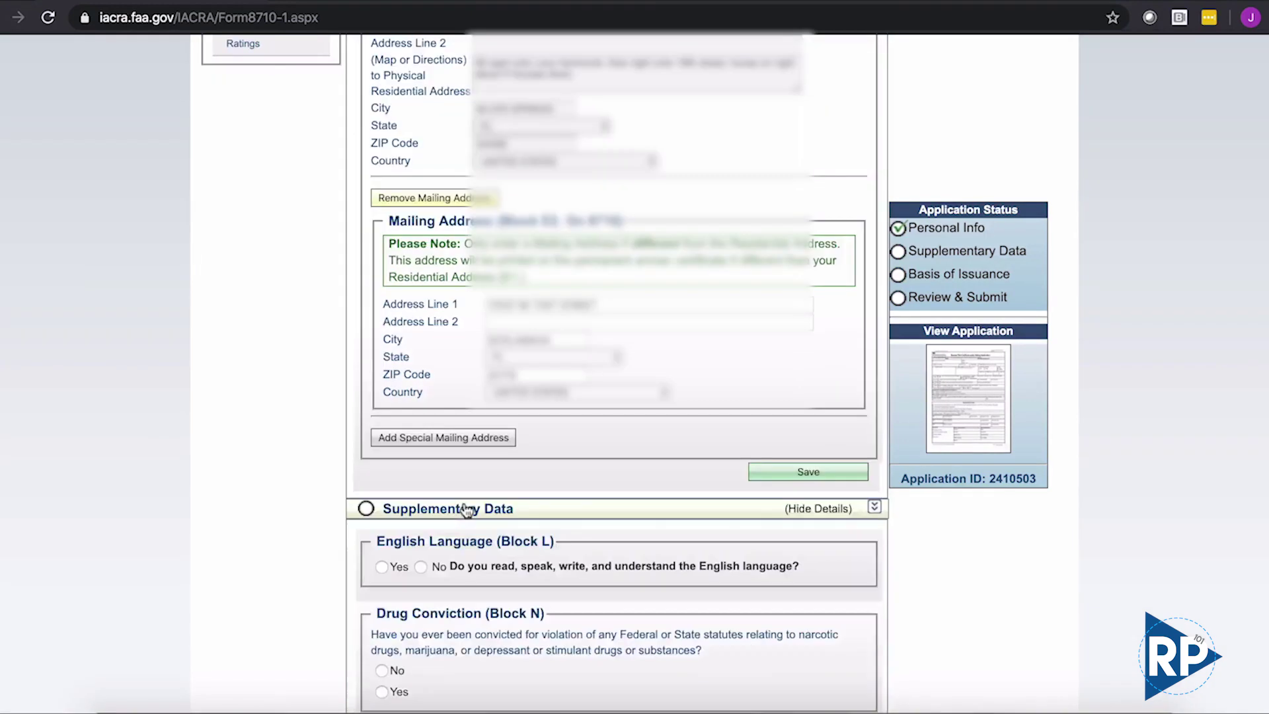
{"action": "scroll", "coordinate": [628, 481], "scroll_direction": "down", "scroll_amount": 5}
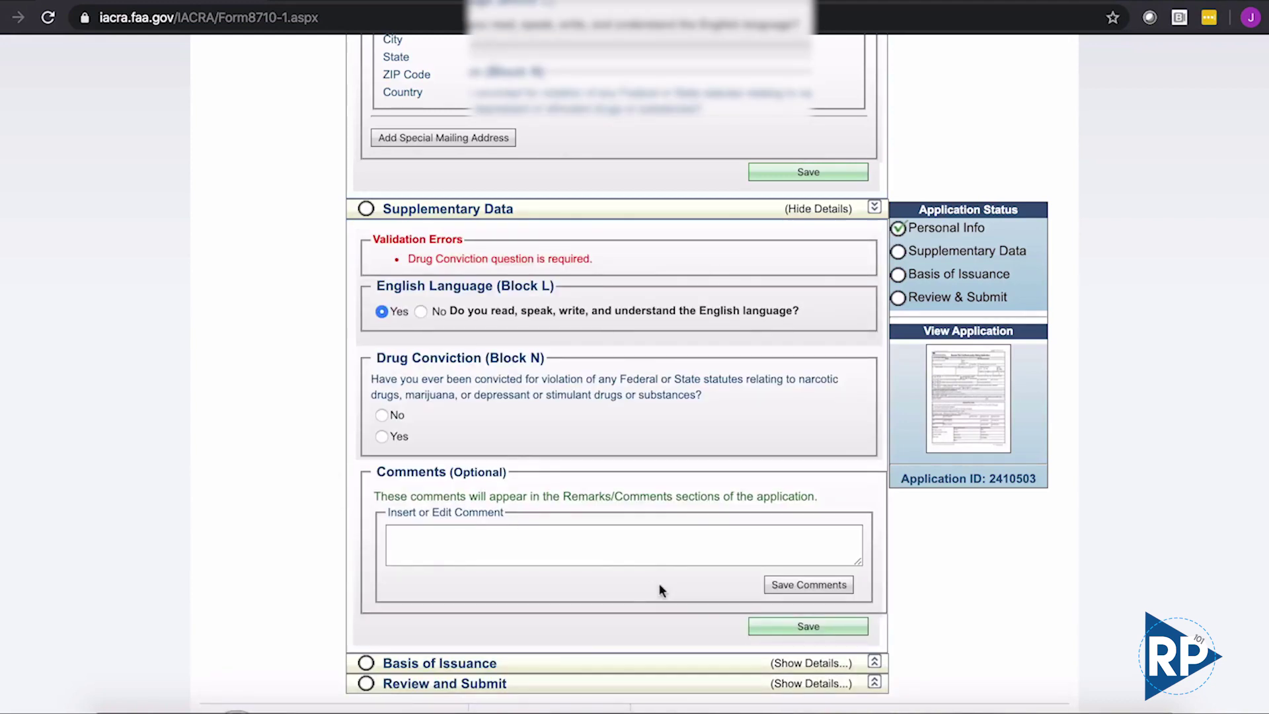
{"action": "left_click", "coordinate": [383, 414]}
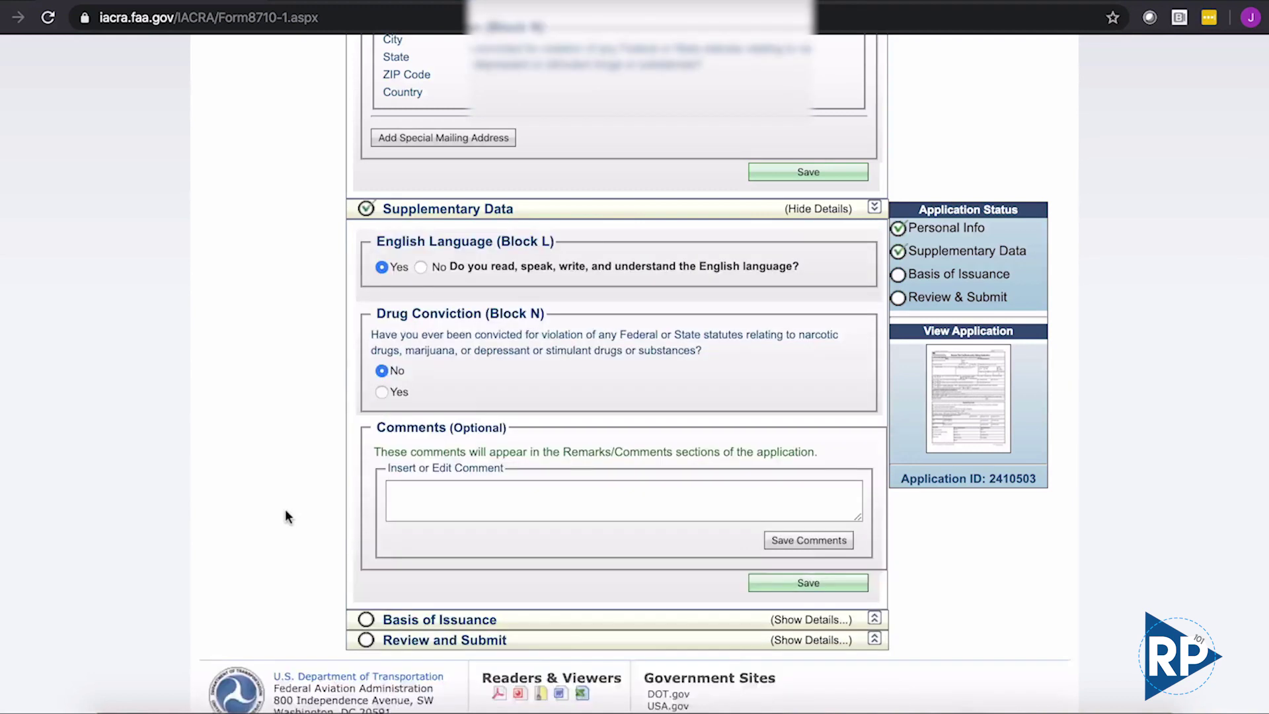
{"action": "scroll", "coordinate": [286, 516], "scroll_direction": "down", "scroll_amount": 1}
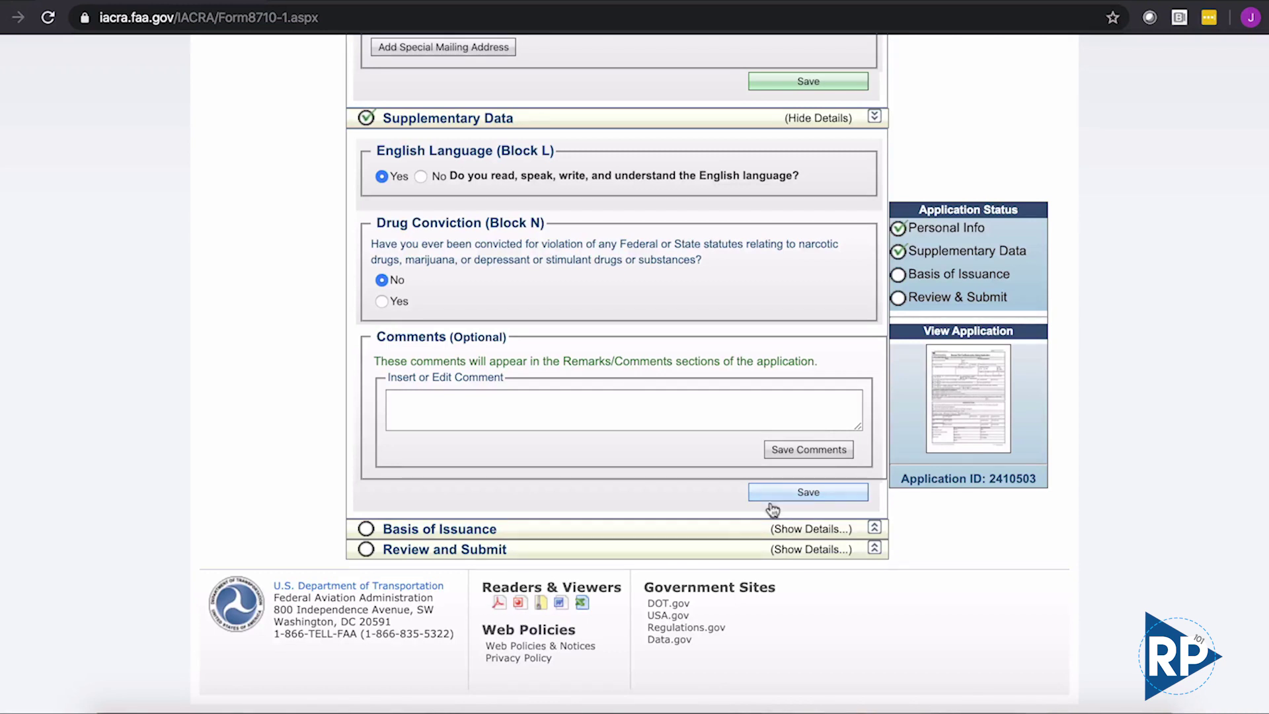
- In Basis of Issuance, enter the knowledge test exam ID and search for the test
{"action": "left_click", "coordinate": [739, 530]}
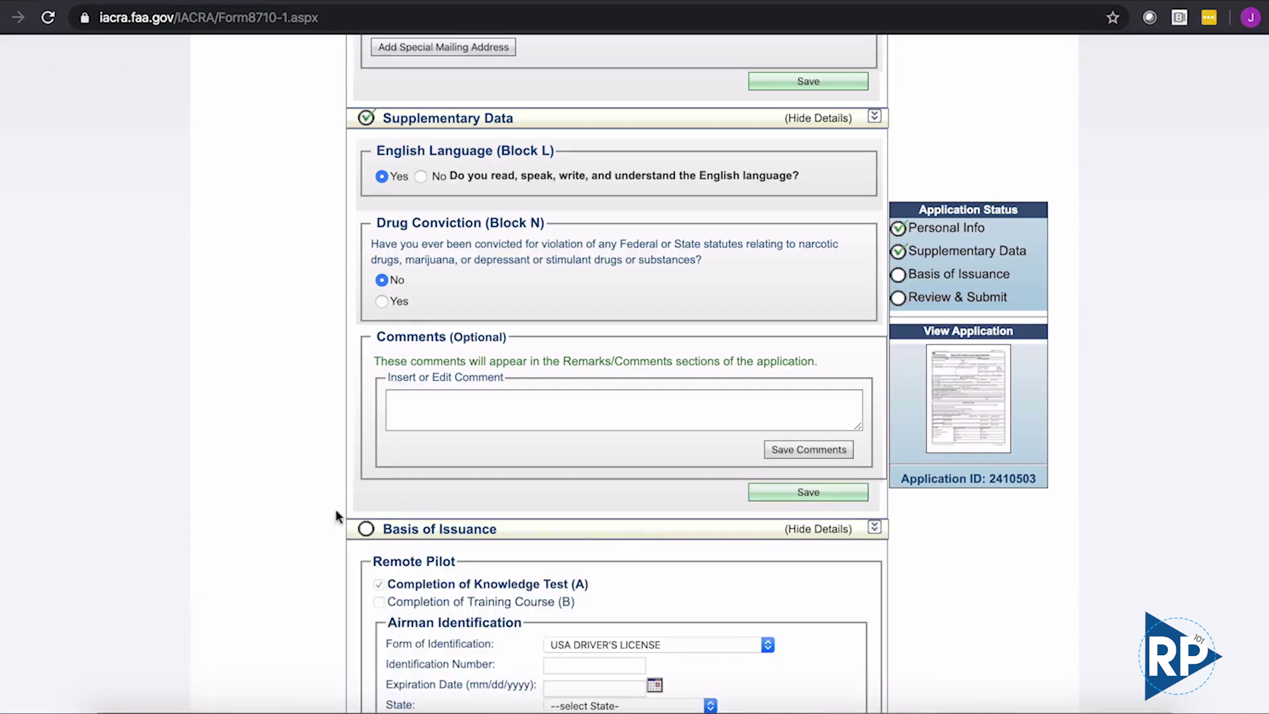
{"action": "scroll", "coordinate": [297, 516], "scroll_direction": "down", "scroll_amount": 2}
{"action": "scroll", "coordinate": [297, 516], "scroll_direction": "down", "scroll_amount": 4}
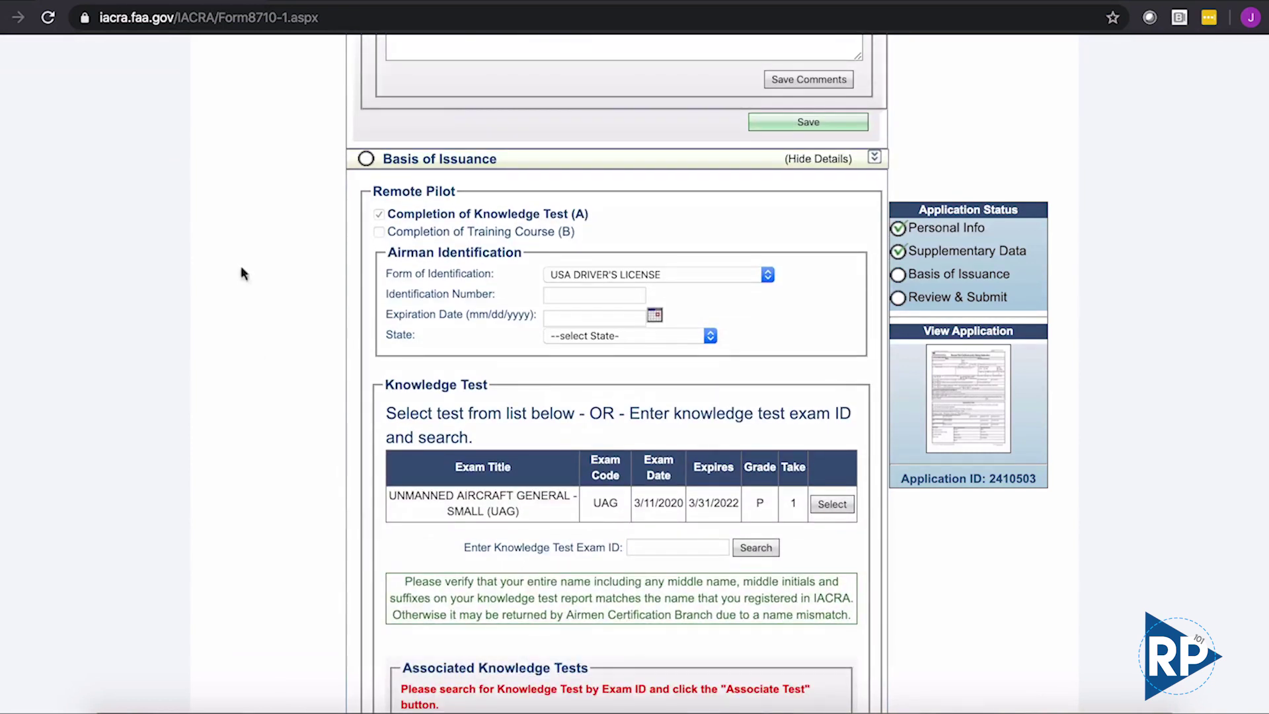
{"action": "scroll", "coordinate": [192, 367], "scroll_direction": "down", "scroll_amount": 2}
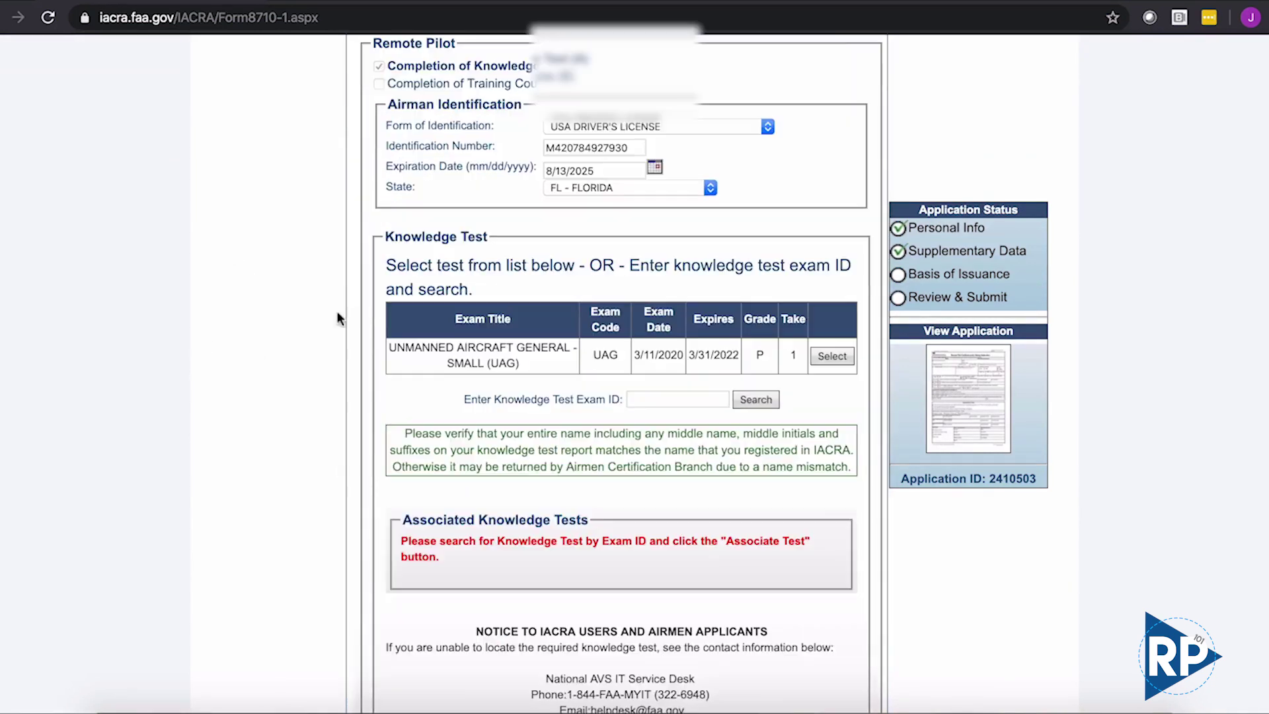
{"action": "scroll", "coordinate": [337, 318], "scroll_direction": "down", "scroll_amount": 1}
{"action": "scroll", "coordinate": [337, 318], "scroll_direction": "down", "scroll_amount": 1}
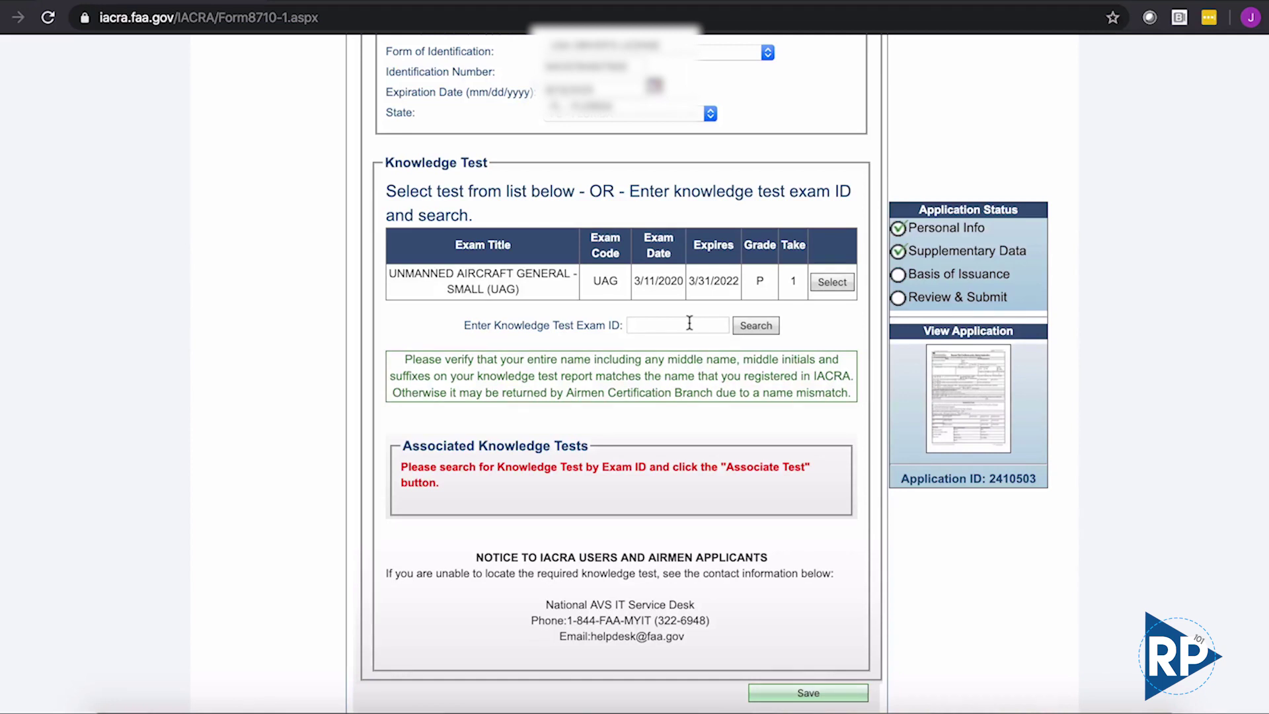
{"action": "key", "text": "ctrl+v"}
{"action": "type", "text": "12345678"}
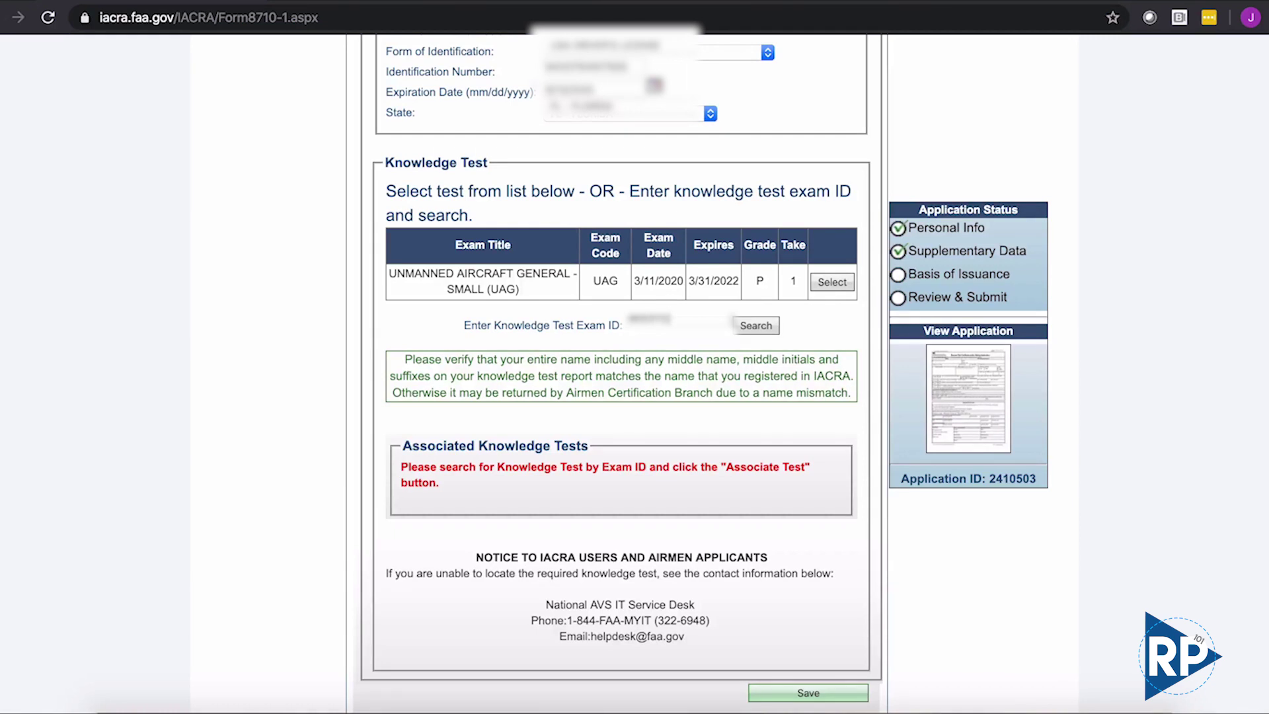
{"action": "type", "text": "901234"}
{"action": "left_click", "coordinate": [772, 330]}
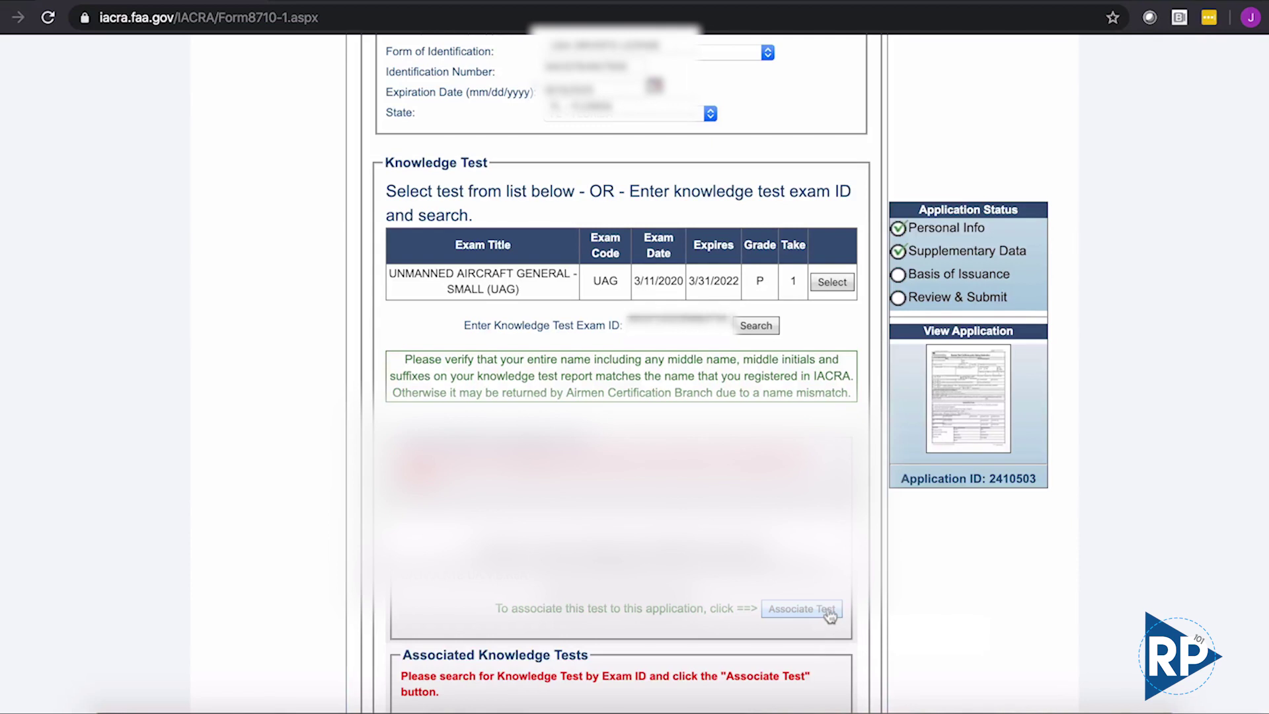
- Associate the found knowledge test with this application
{"action": "left_click", "coordinate": [830, 614]}
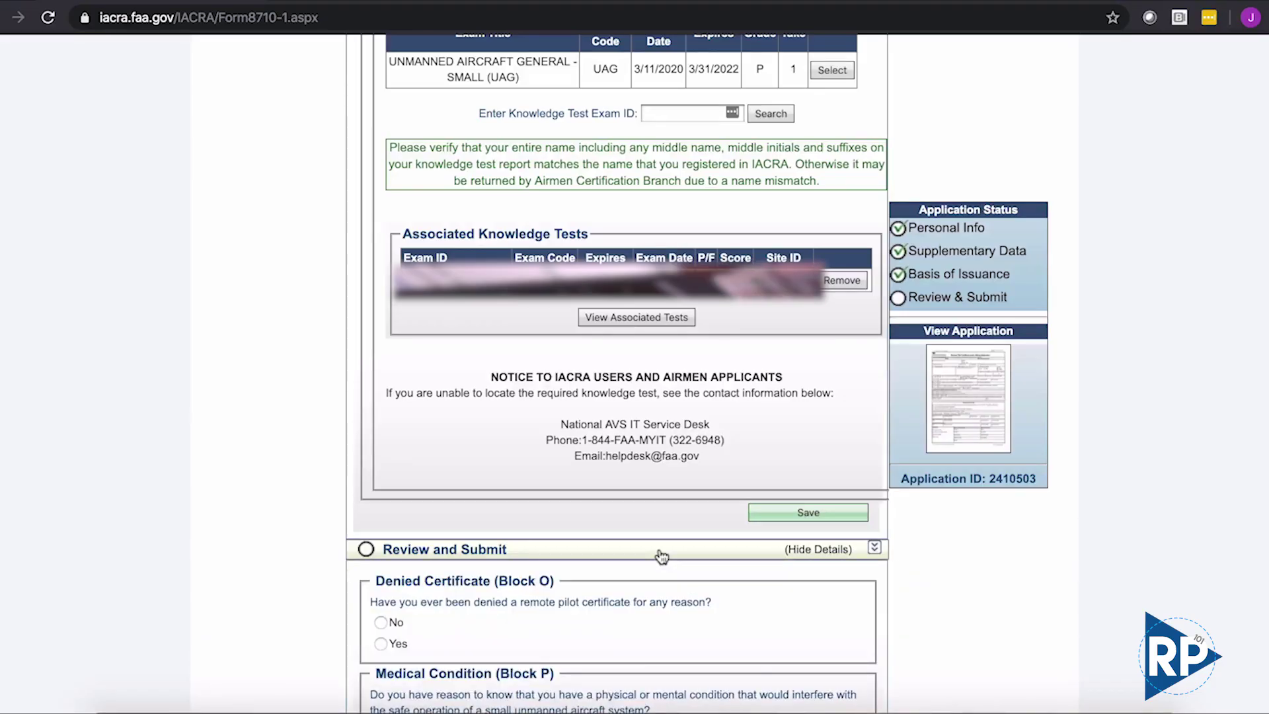
{"action": "left_click", "coordinate": [661, 554]}
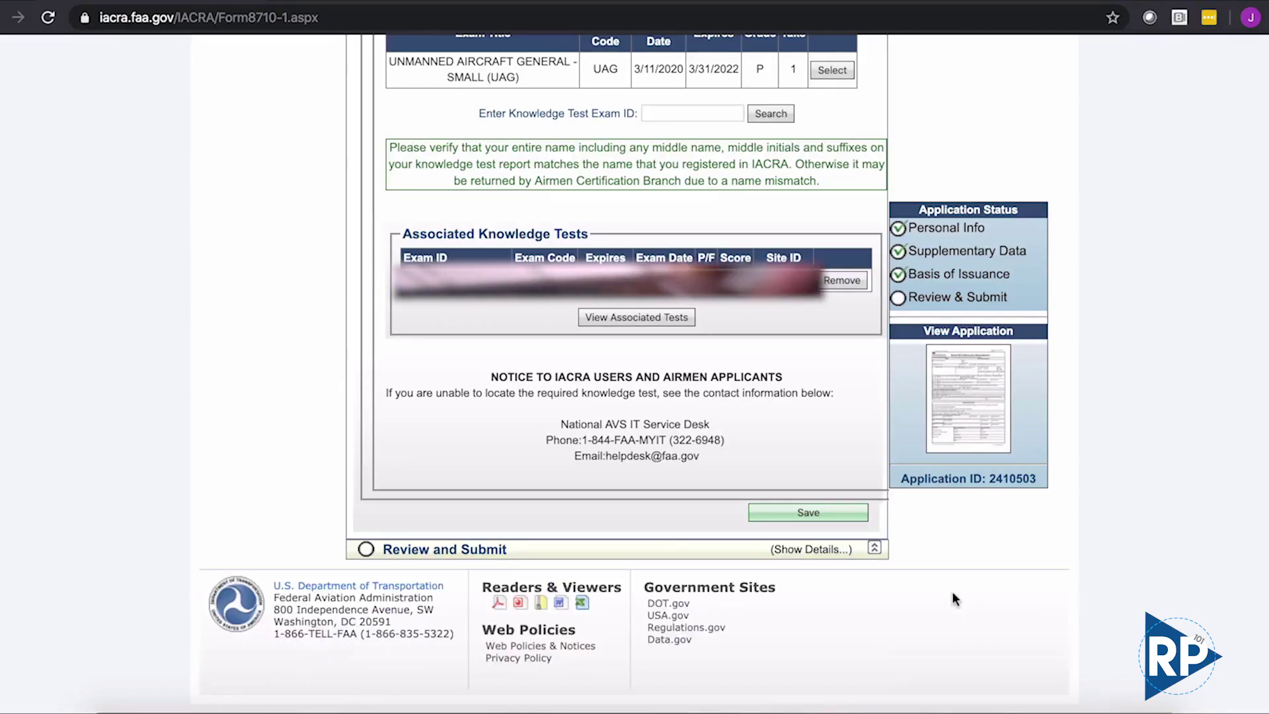
- Answer No to Denied Certificate (Block O) and Medical Condition (Block P)
{"action": "left_click", "coordinate": [839, 550]}
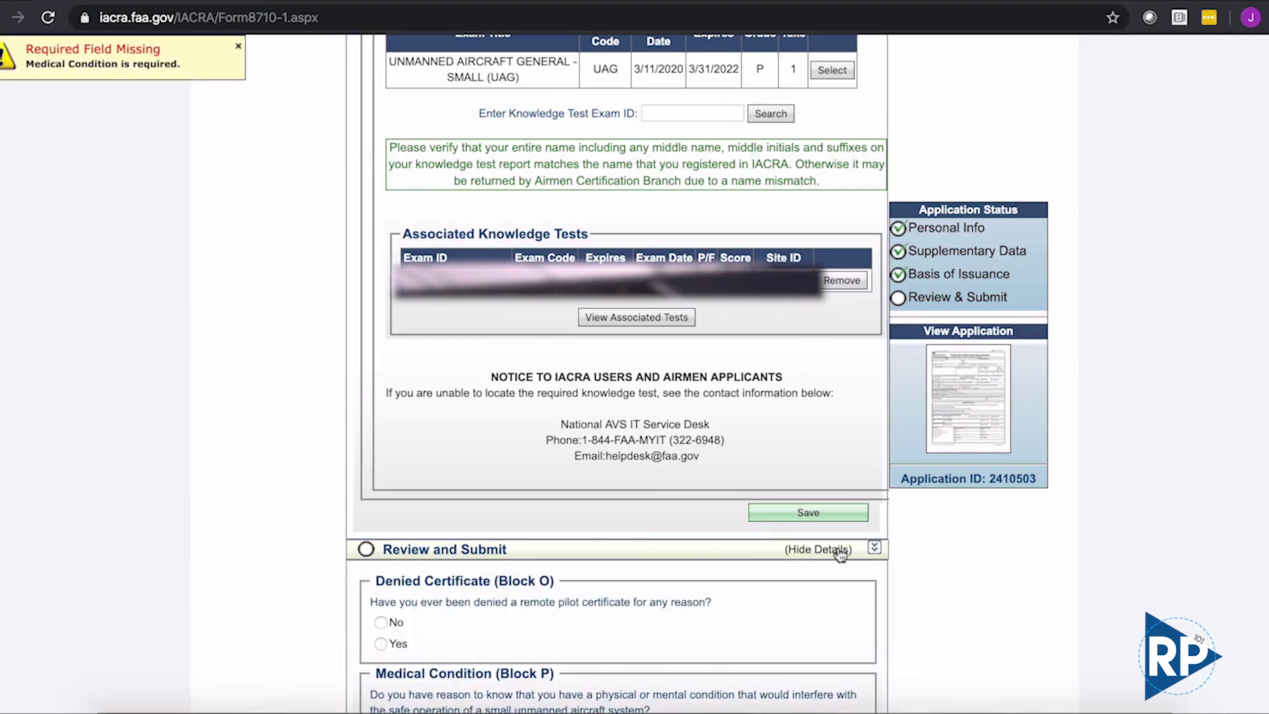
{"action": "left_click", "coordinate": [381, 622]}
{"action": "scroll", "coordinate": [300, 614], "scroll_direction": "down", "scroll_amount": 3}
{"action": "scroll", "coordinate": [300, 622], "scroll_direction": "down", "scroll_amount": 2}
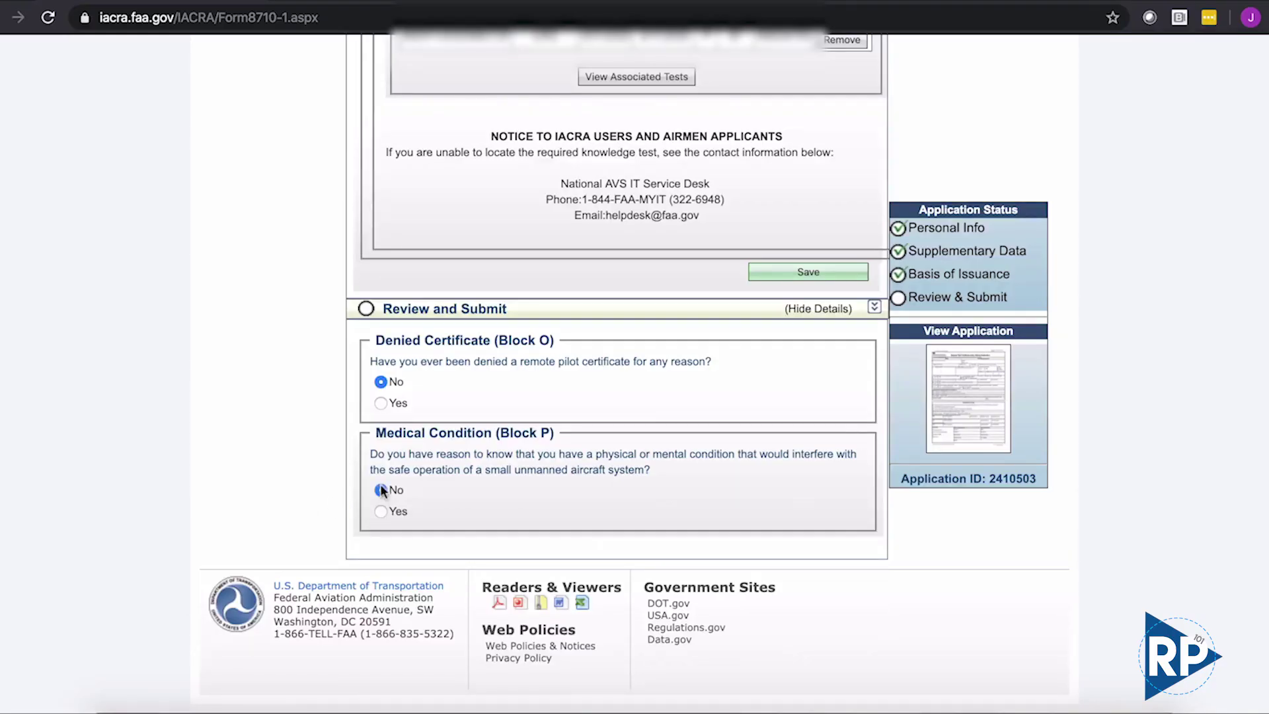
{"action": "left_click", "coordinate": [381, 490]}
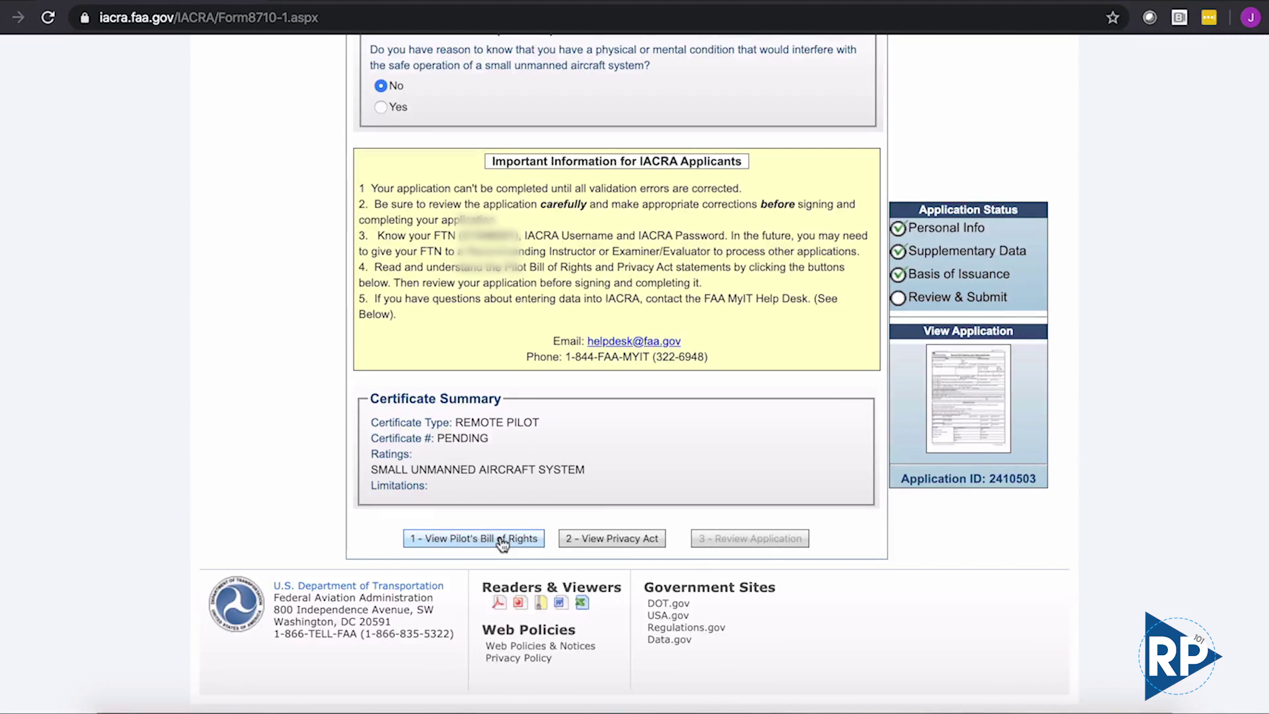
- Open the pre-signing statement, read through the Privacy Act text, and close it
{"action": "left_click", "coordinate": [502, 540]}
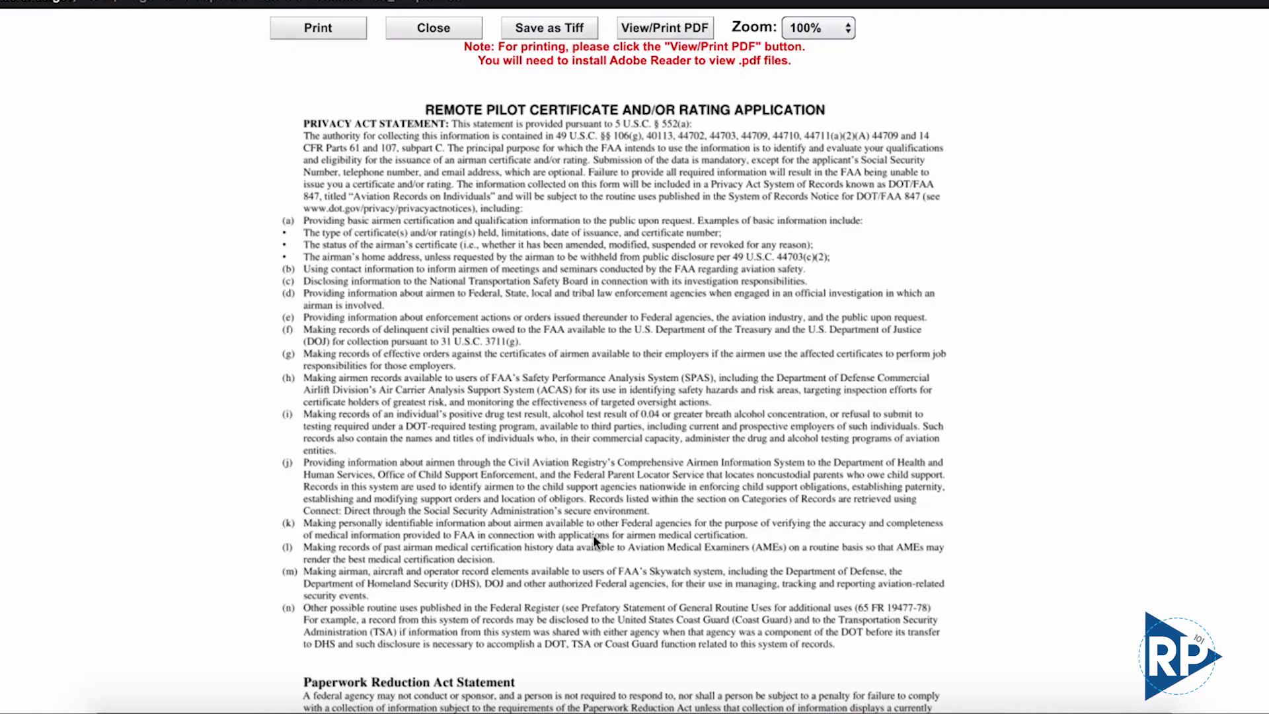
{"action": "scroll", "coordinate": [595, 541], "scroll_direction": "down", "scroll_amount": 5}
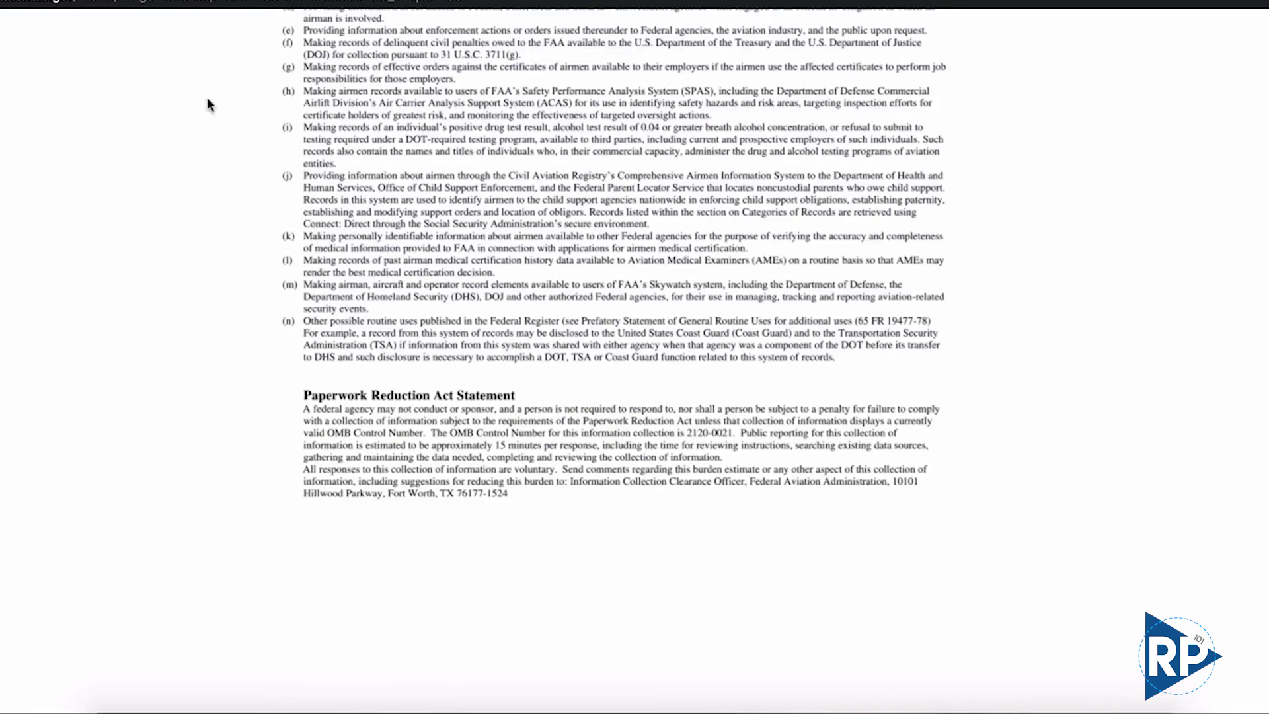
{"action": "scroll", "coordinate": [625, 357], "scroll_direction": "up", "scroll_amount": 5}
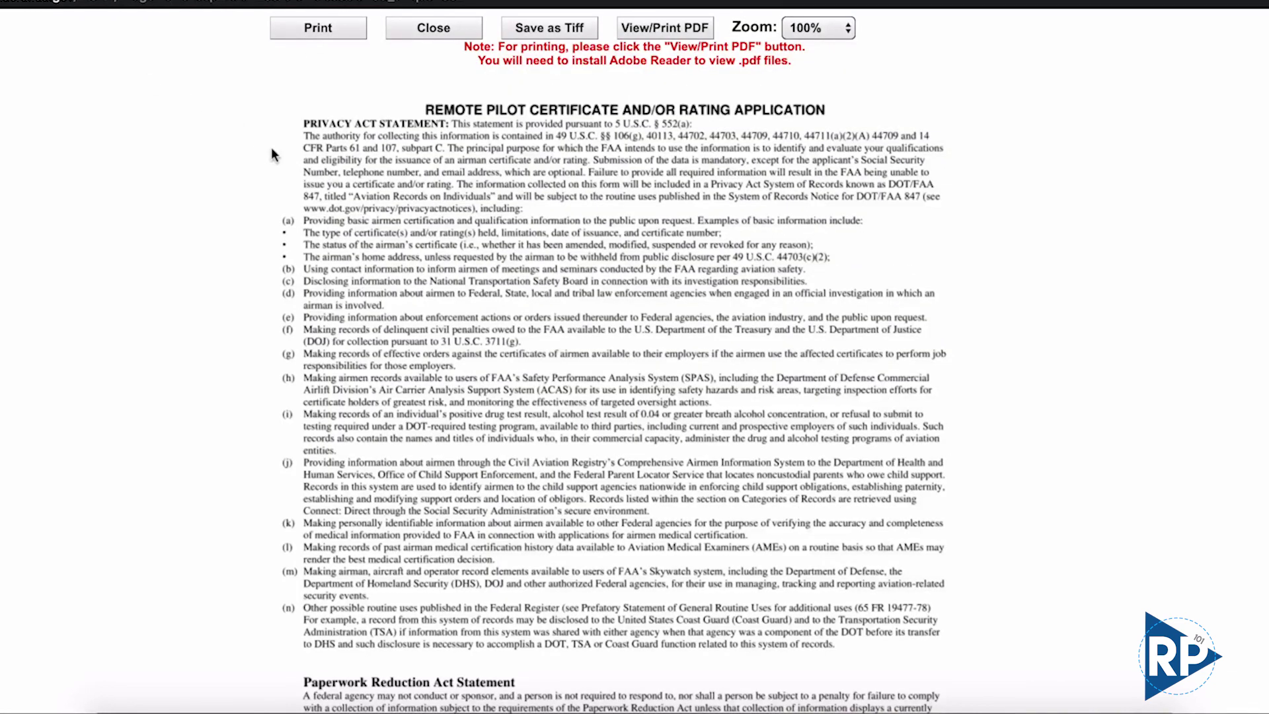
{"action": "scroll", "coordinate": [248, 357], "scroll_direction": "down", "scroll_amount": 5}
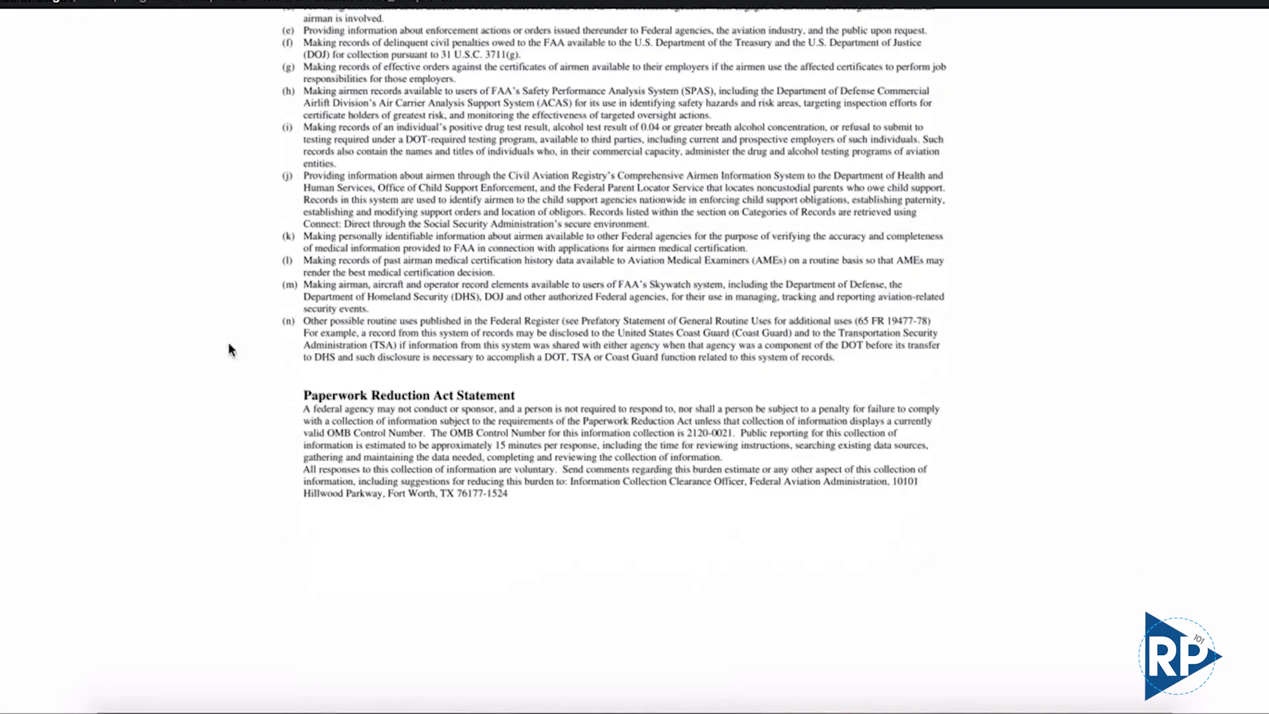
{"action": "key", "text": "ctrl+w"}
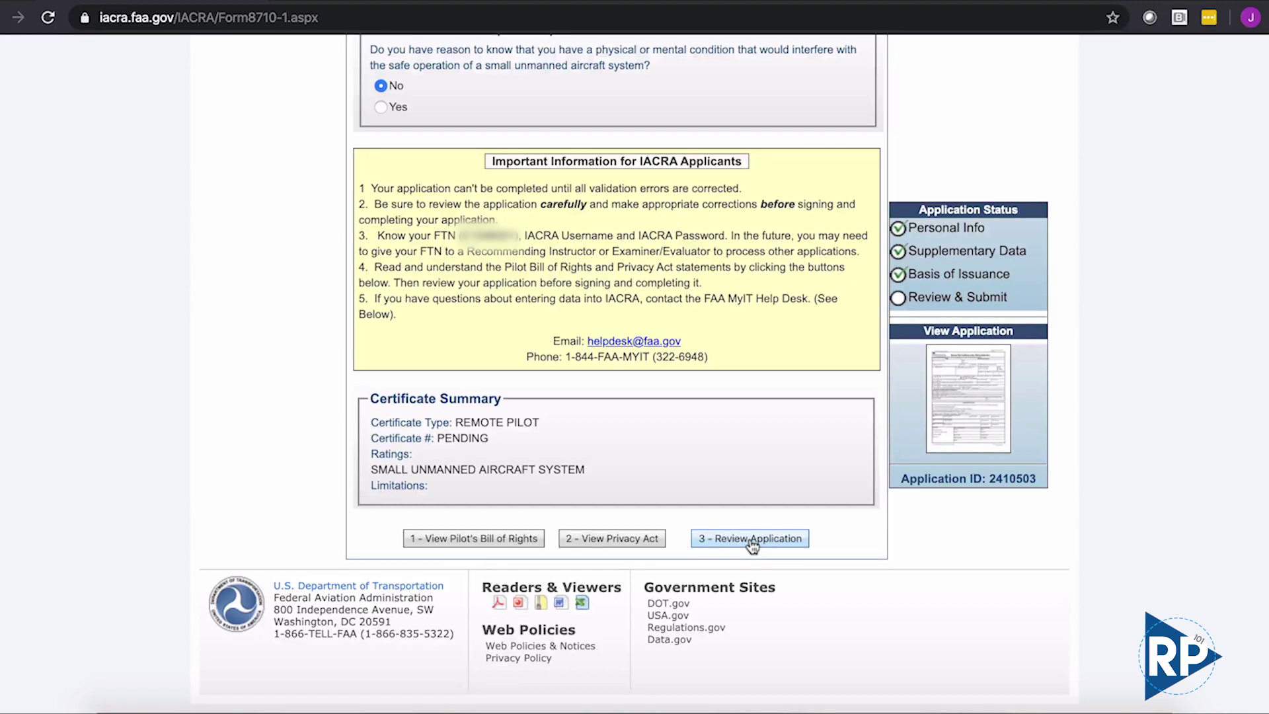
- Read the Pilot's Bill of Rights notification and close it
{"action": "left_click", "coordinate": [753, 543]}
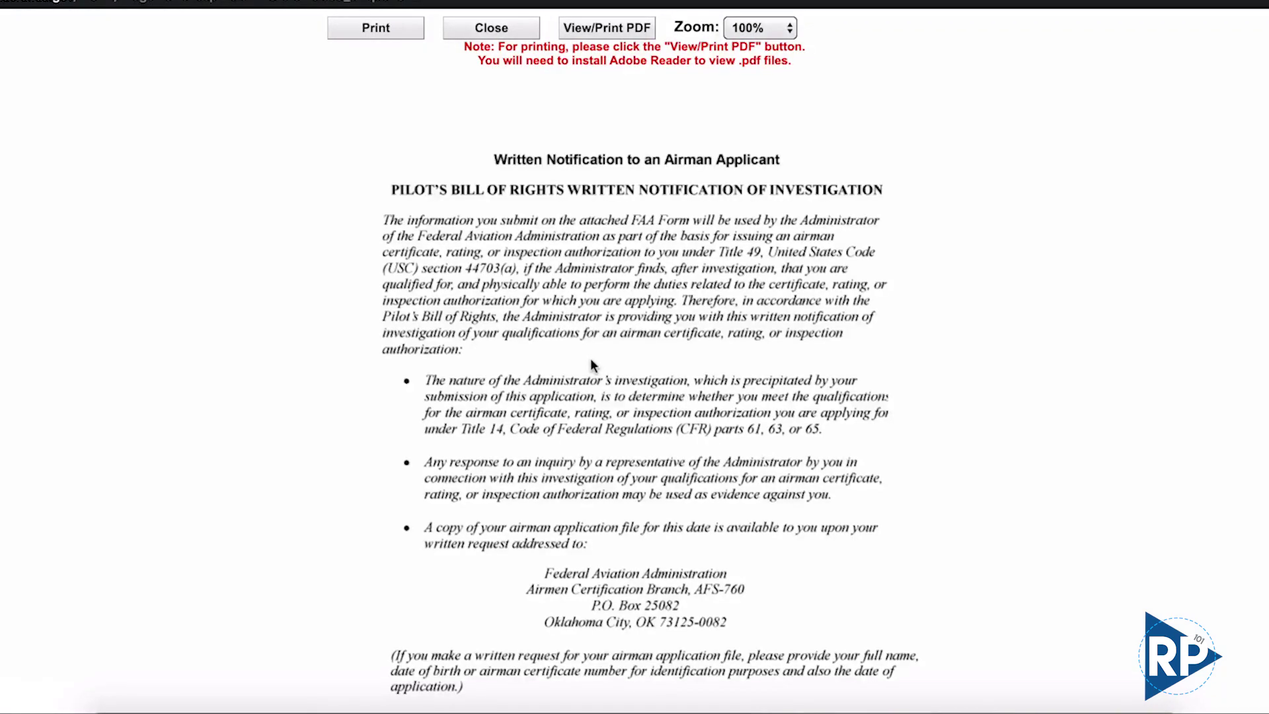
{"action": "scroll", "coordinate": [591, 361], "scroll_direction": "down", "scroll_amount": 3}
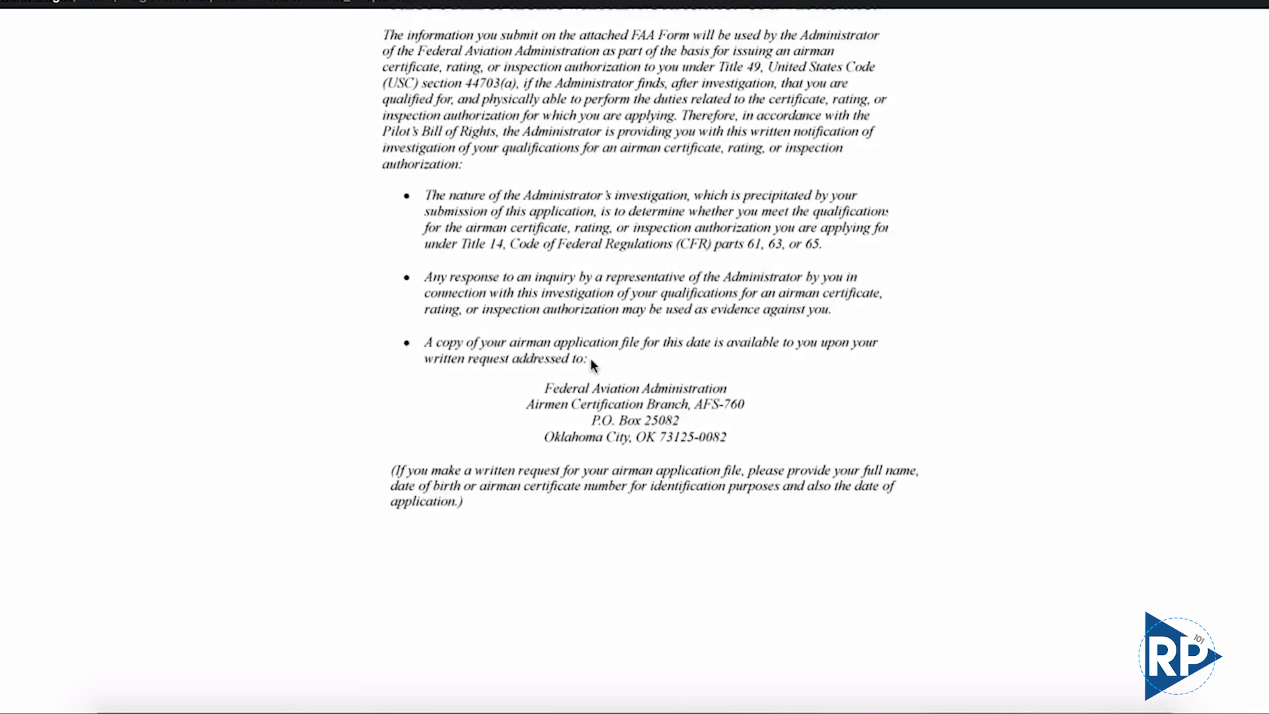
{"action": "scroll", "coordinate": [591, 361], "scroll_direction": "down", "scroll_amount": 2}
{"action": "scroll", "coordinate": [590, 361], "scroll_direction": "up", "scroll_amount": 3}
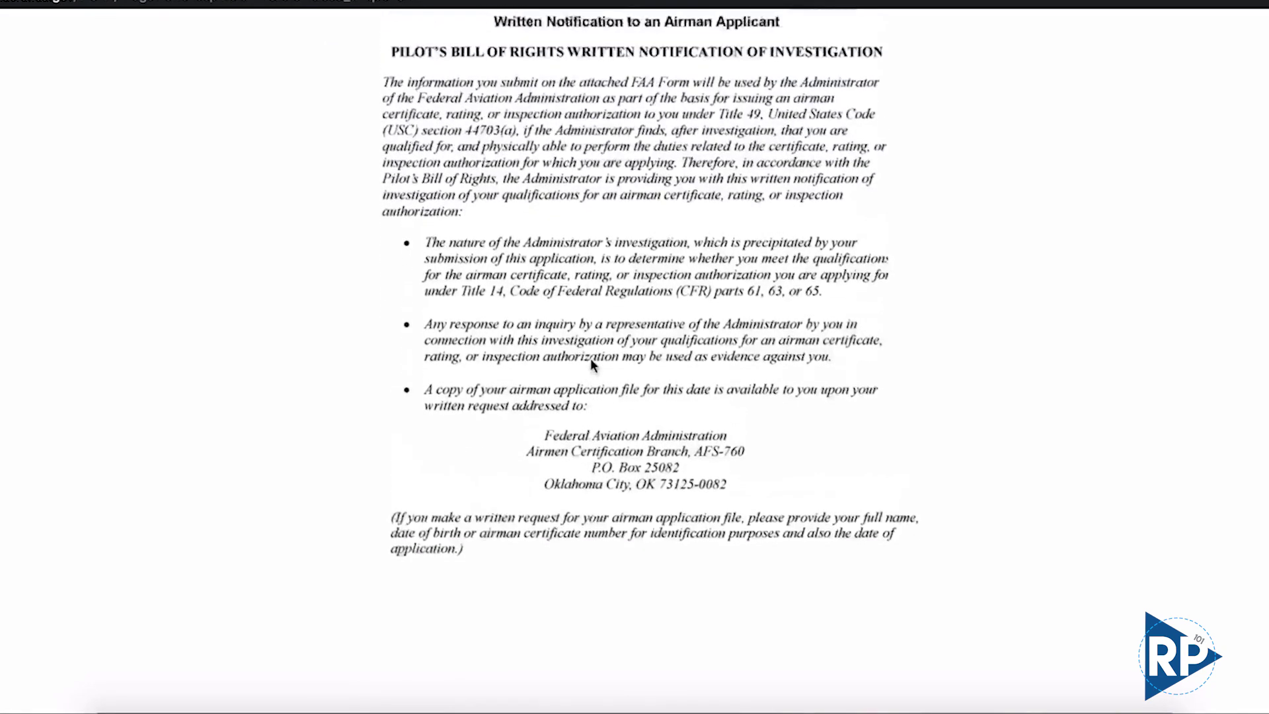
{"action": "scroll", "coordinate": [591, 361], "scroll_direction": "up", "scroll_amount": 2}
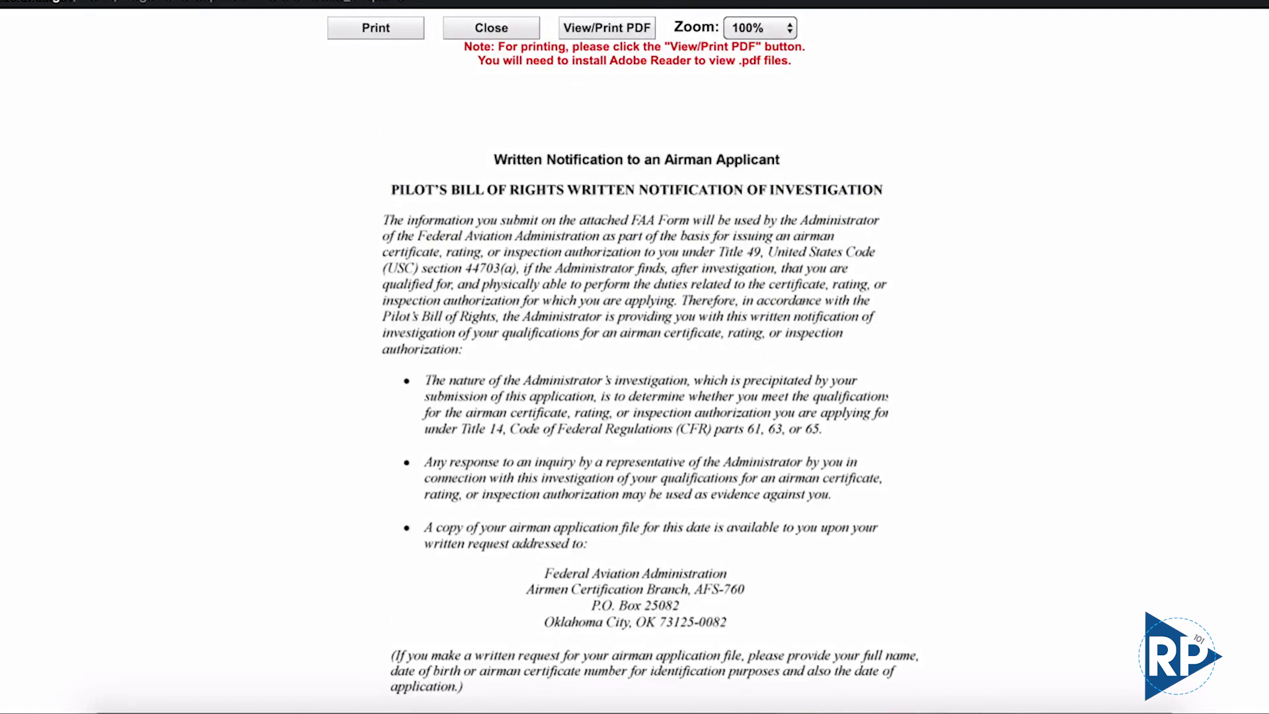
{"action": "left_click", "coordinate": [512, 27]}
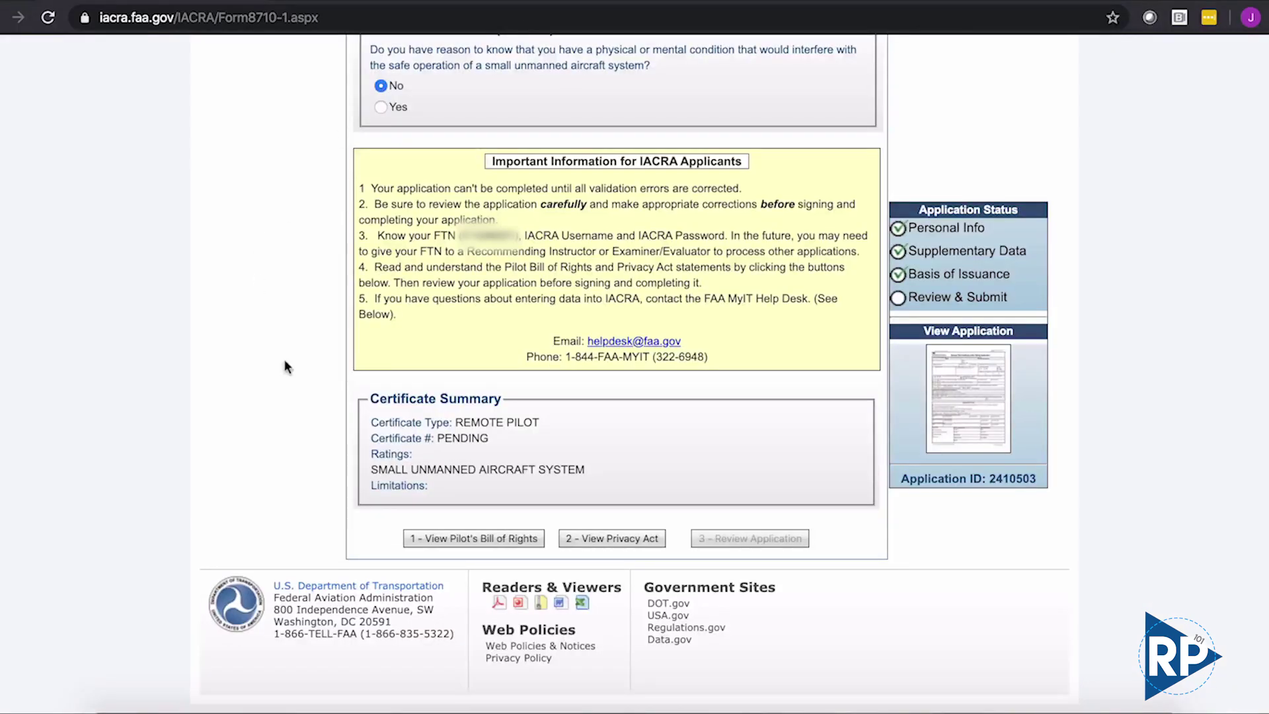
- Read the Privacy Act statement and close it
{"action": "left_click", "coordinate": [653, 539]}
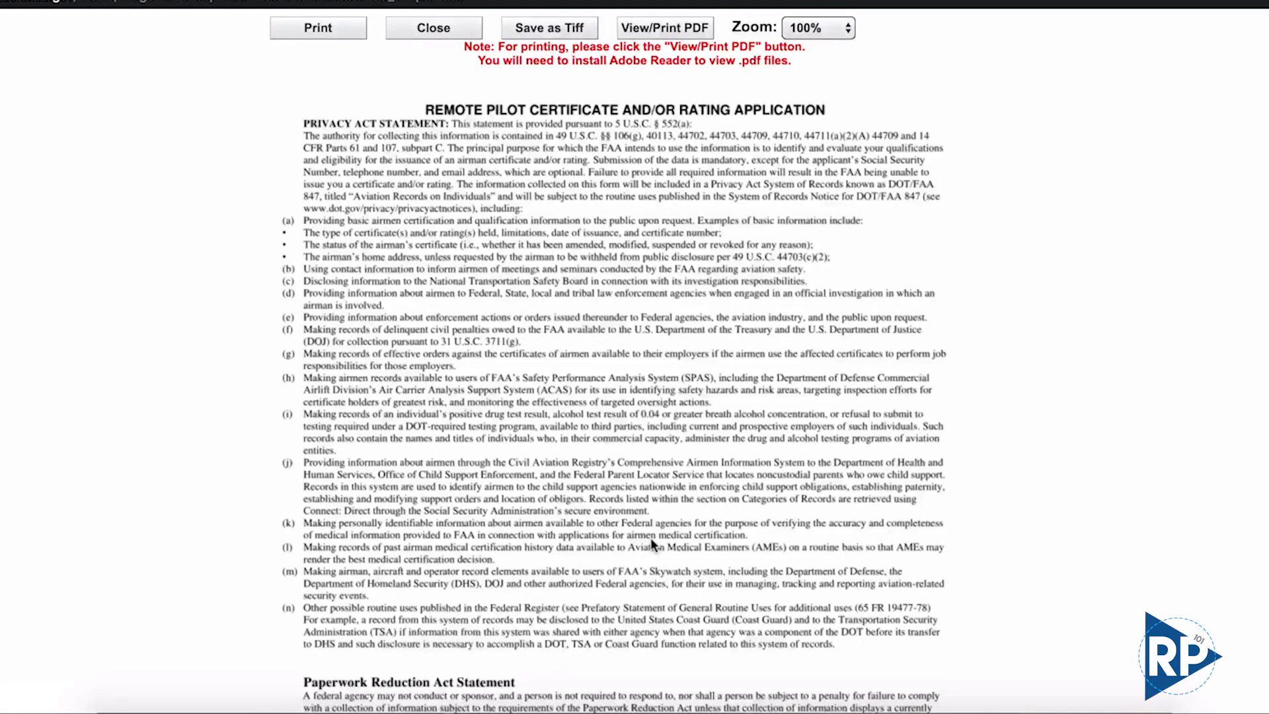
{"action": "scroll", "coordinate": [651, 540], "scroll_direction": "down", "scroll_amount": 5}
{"action": "scroll", "coordinate": [652, 545], "scroll_direction": "down", "scroll_amount": 1}
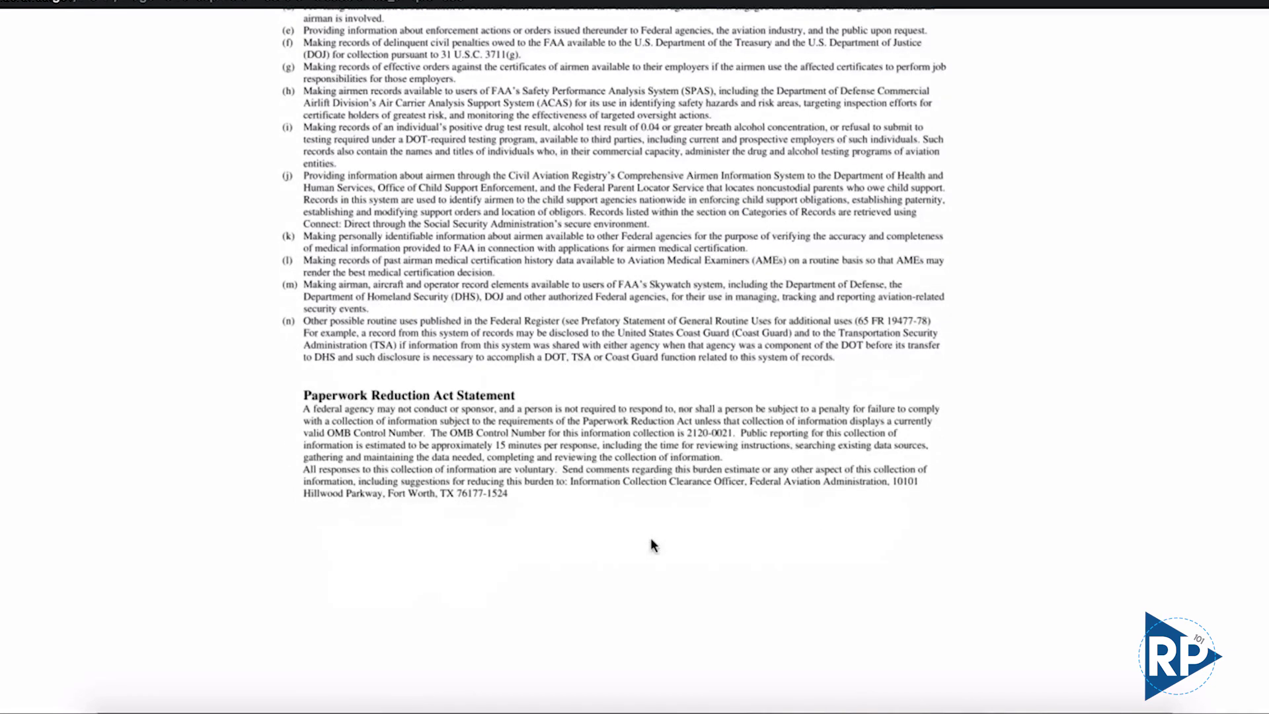
{"action": "scroll", "coordinate": [652, 544], "scroll_direction": "up", "scroll_amount": 5}
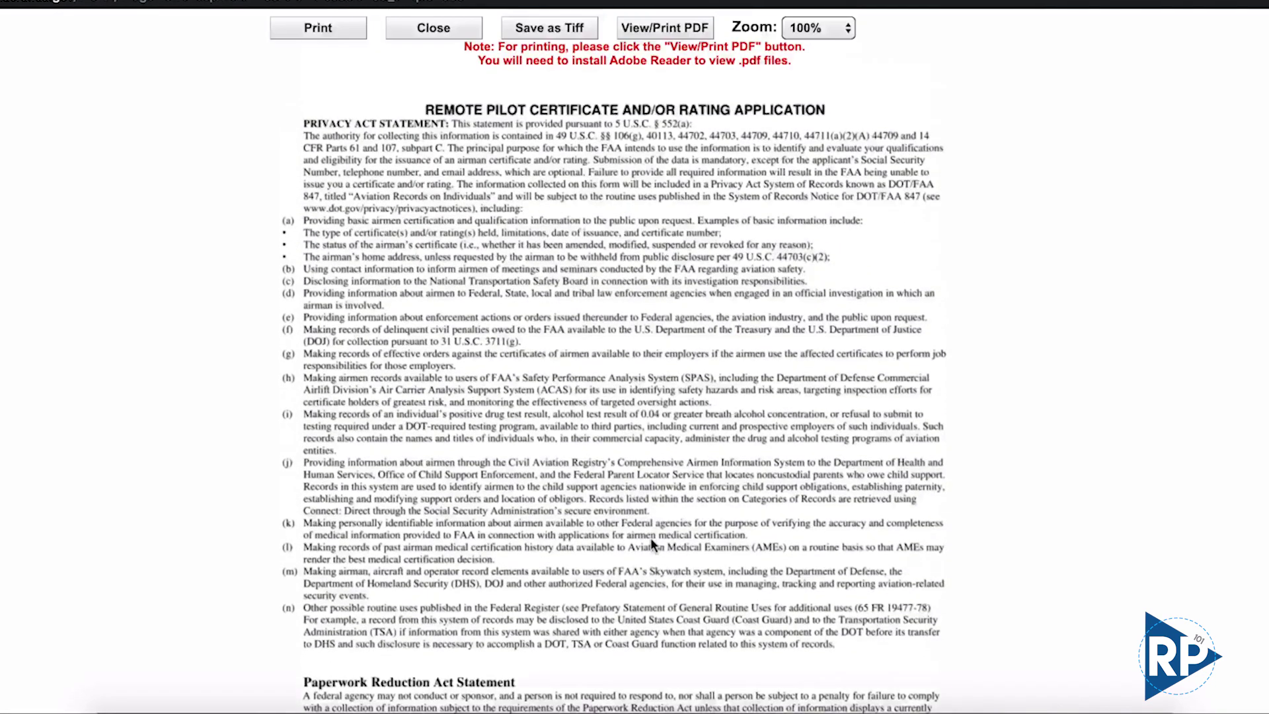
{"action": "left_click", "coordinate": [436, 32]}
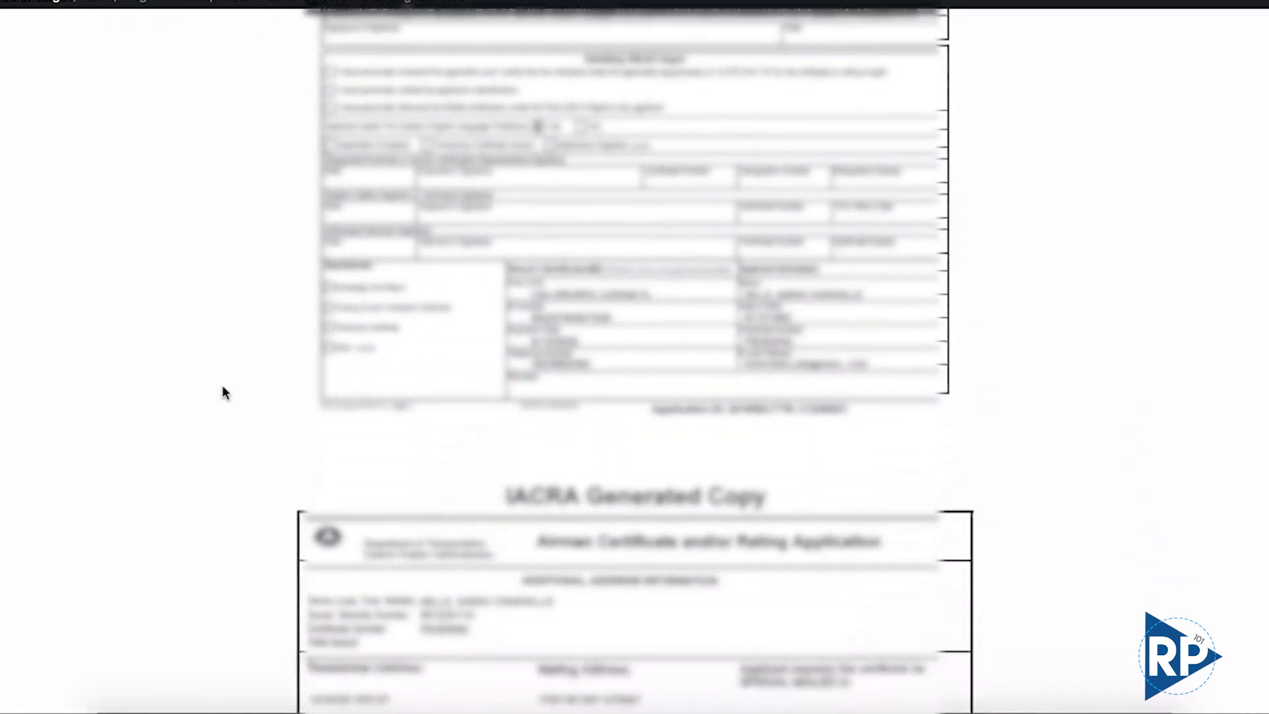
- Scroll back up through the IACRA Generated Copy of the application while reviewing it
{"action": "scroll", "coordinate": [223, 390], "scroll_direction": "up", "scroll_amount": 1}
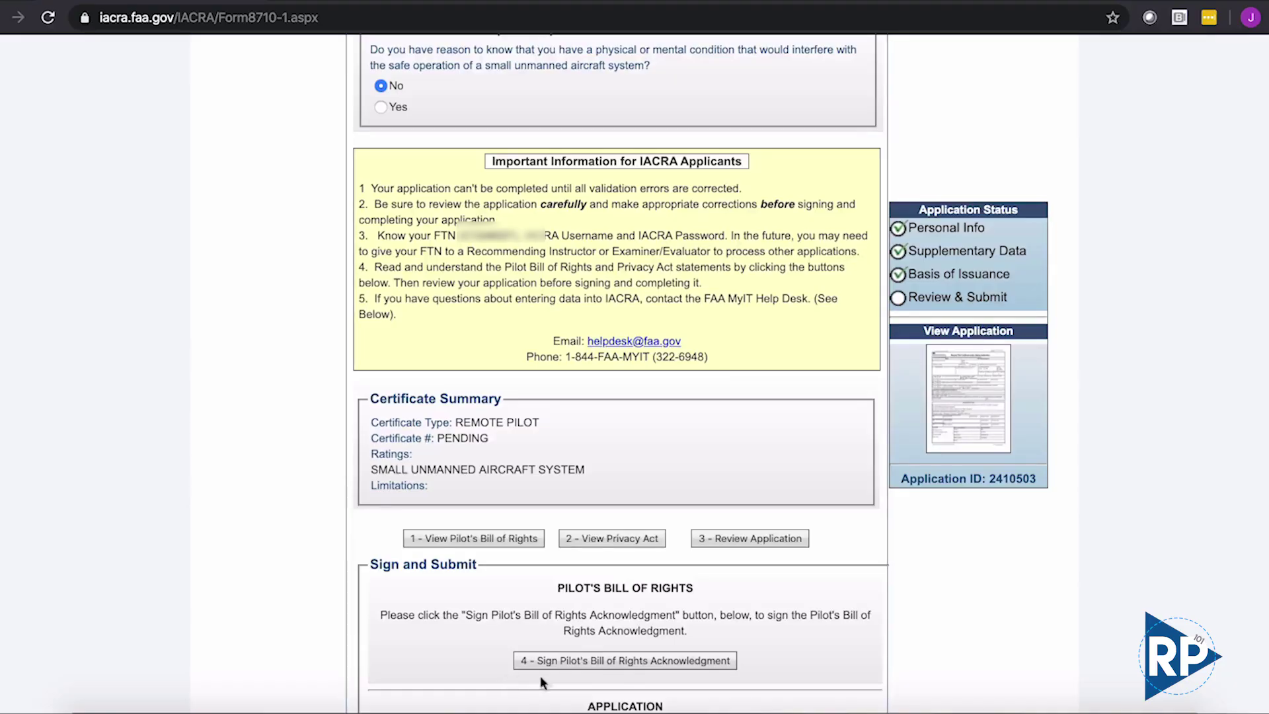
- Sign the Pilot's Bill of Rights Acknowledgment with its Click to Sign link
{"action": "left_click", "coordinate": [600, 661]}
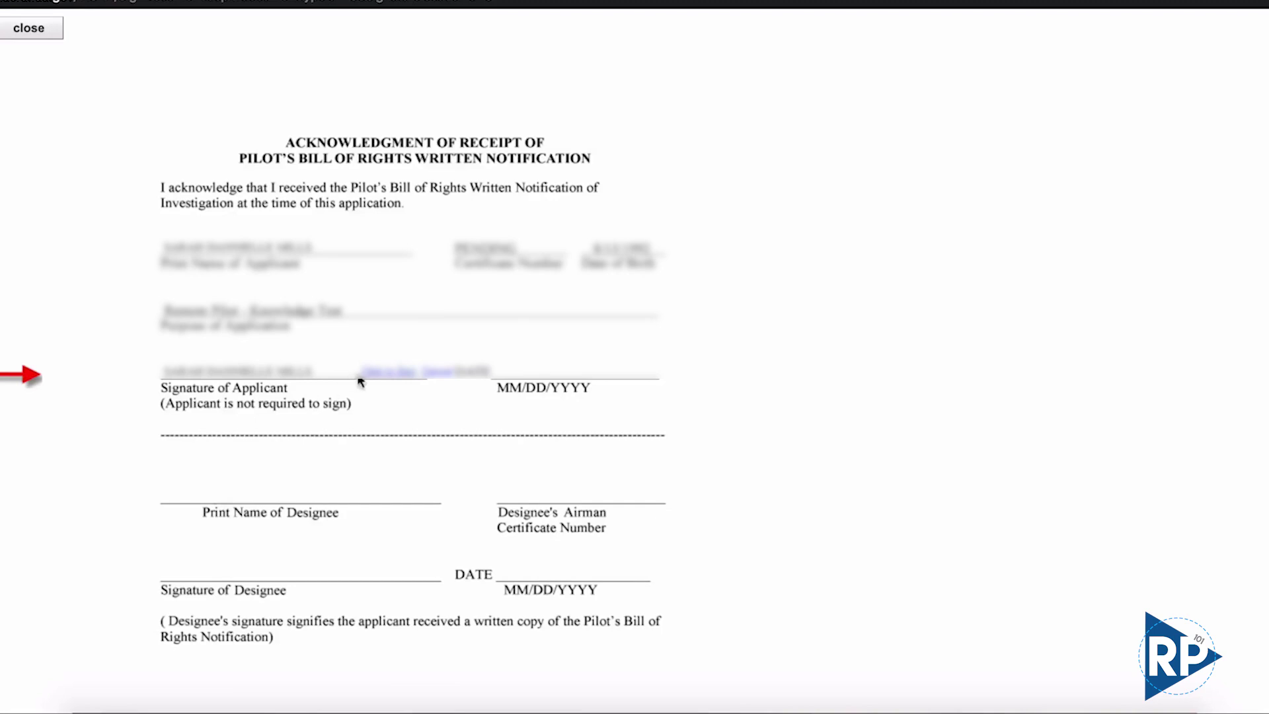
{"action": "left_click", "coordinate": [380, 376]}
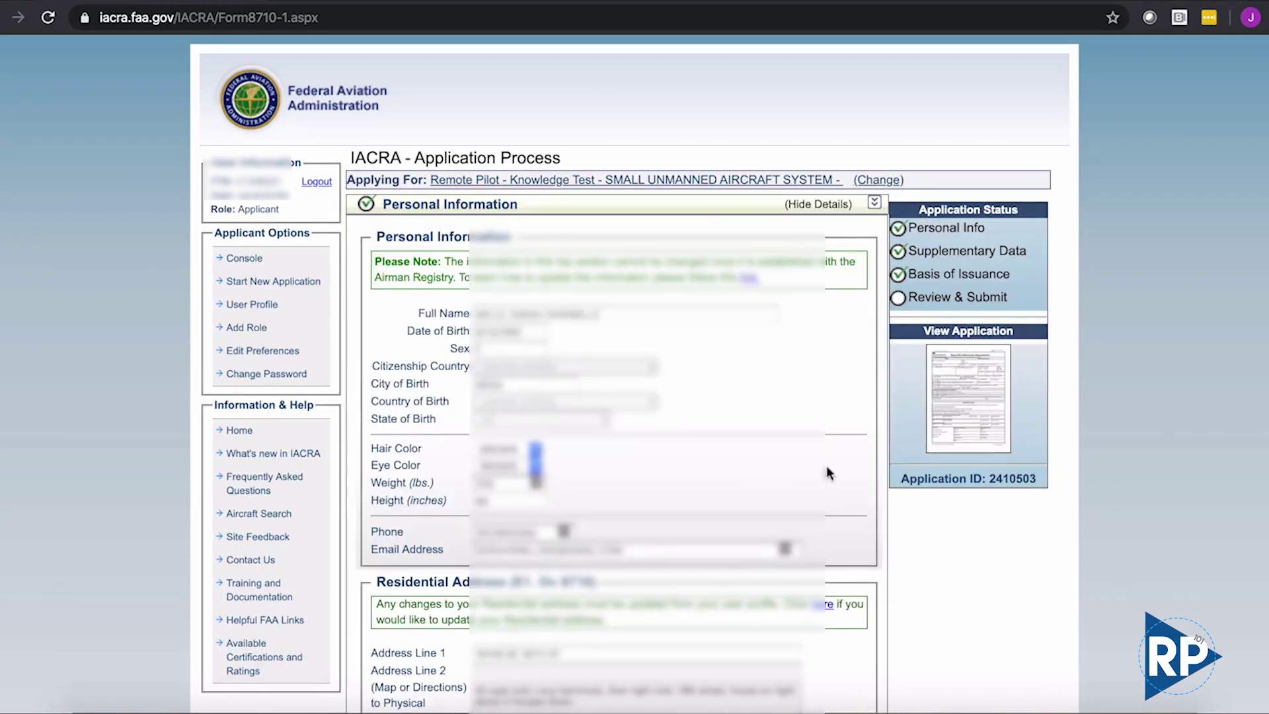
- Scroll down the application form toward the Review and Sign Application button
{"action": "scroll", "coordinate": [1033, 581], "scroll_direction": "down", "scroll_amount": 6}
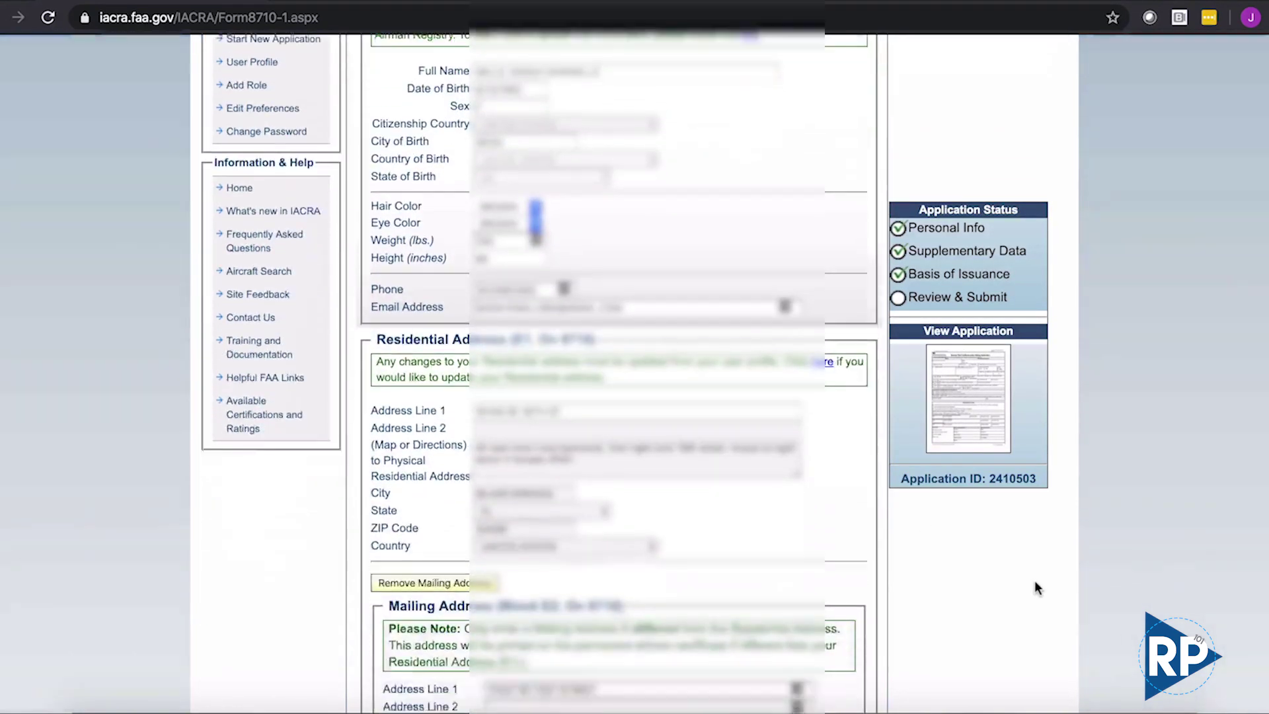
{"action": "scroll", "coordinate": [1034, 581], "scroll_direction": "down", "scroll_amount": 5}
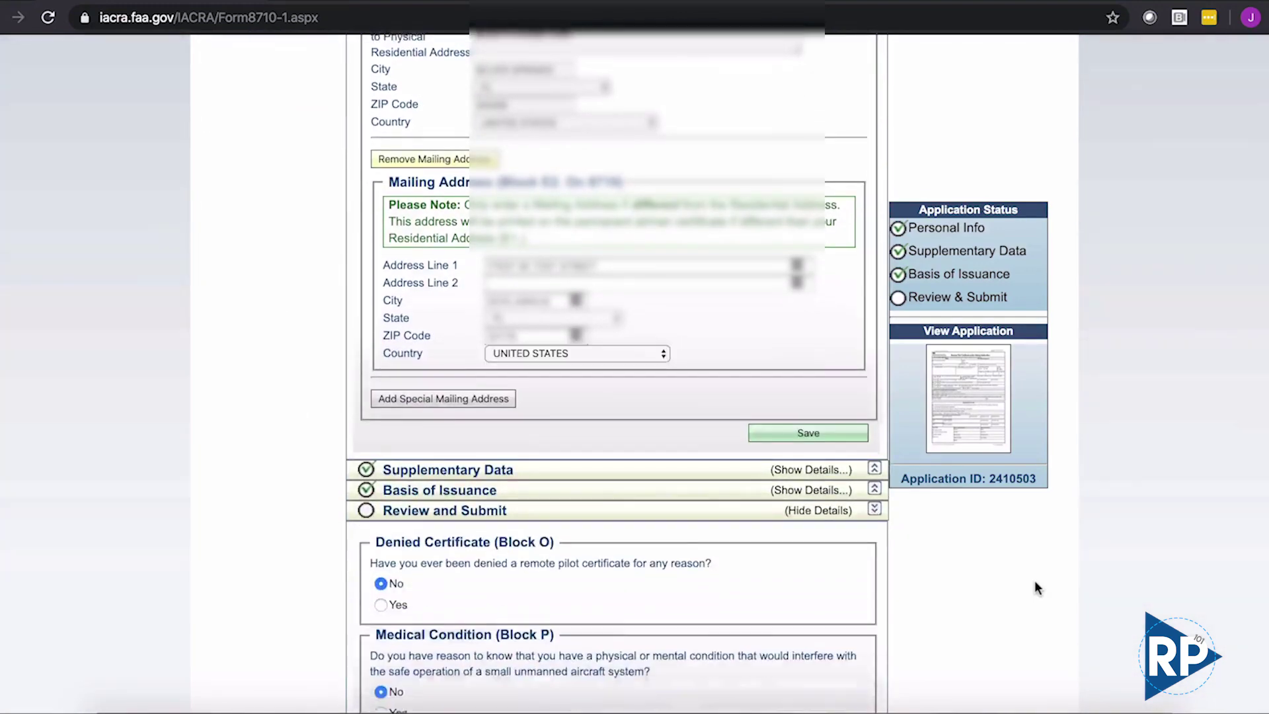